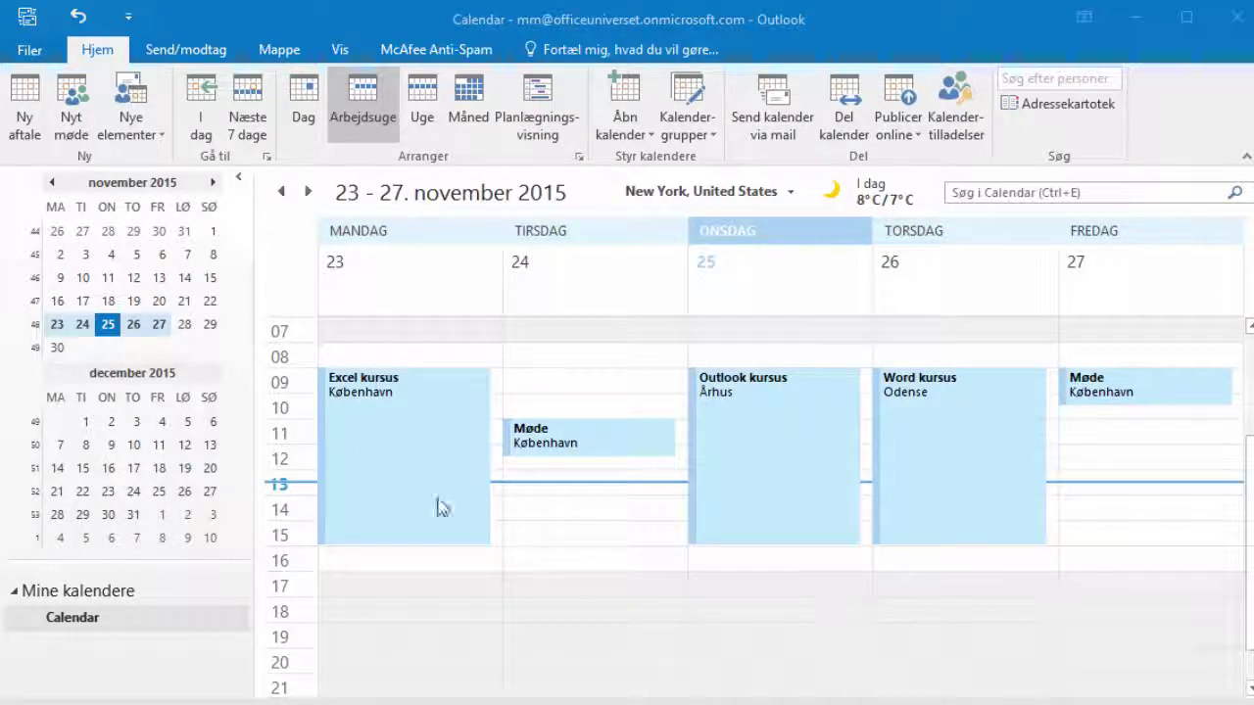
Select the Excel kursus appointment and show its colour category list.
{"action": "left_click", "coordinate": [383, 441]}
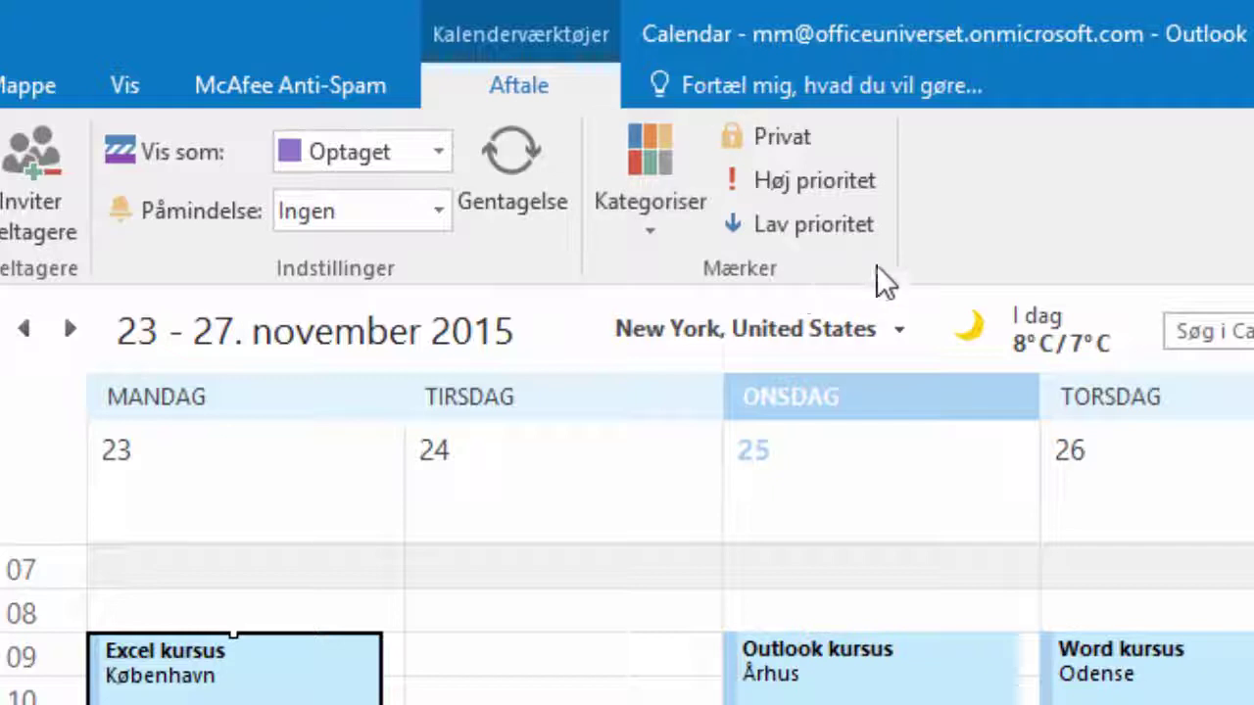
{"action": "left_click", "coordinate": [680, 227]}
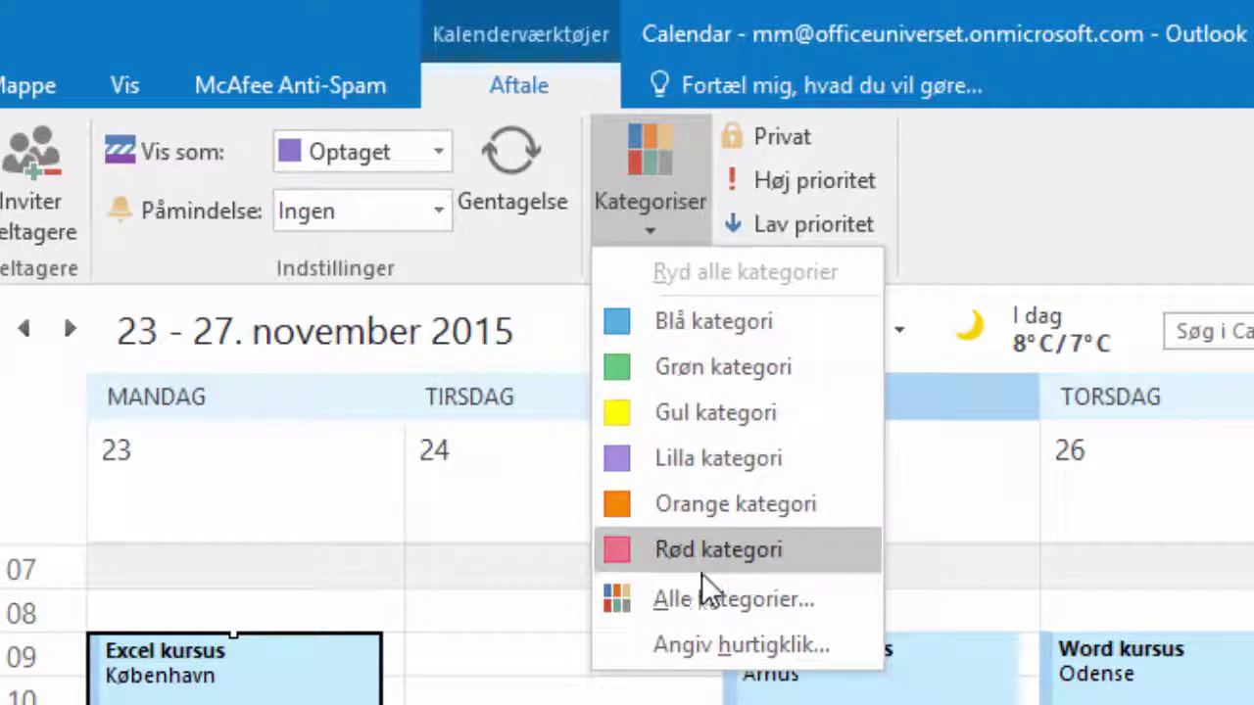
In All Categories, rename the blue category to Kursus and the red one to Møder.
{"action": "left_click", "coordinate": [720, 599]}
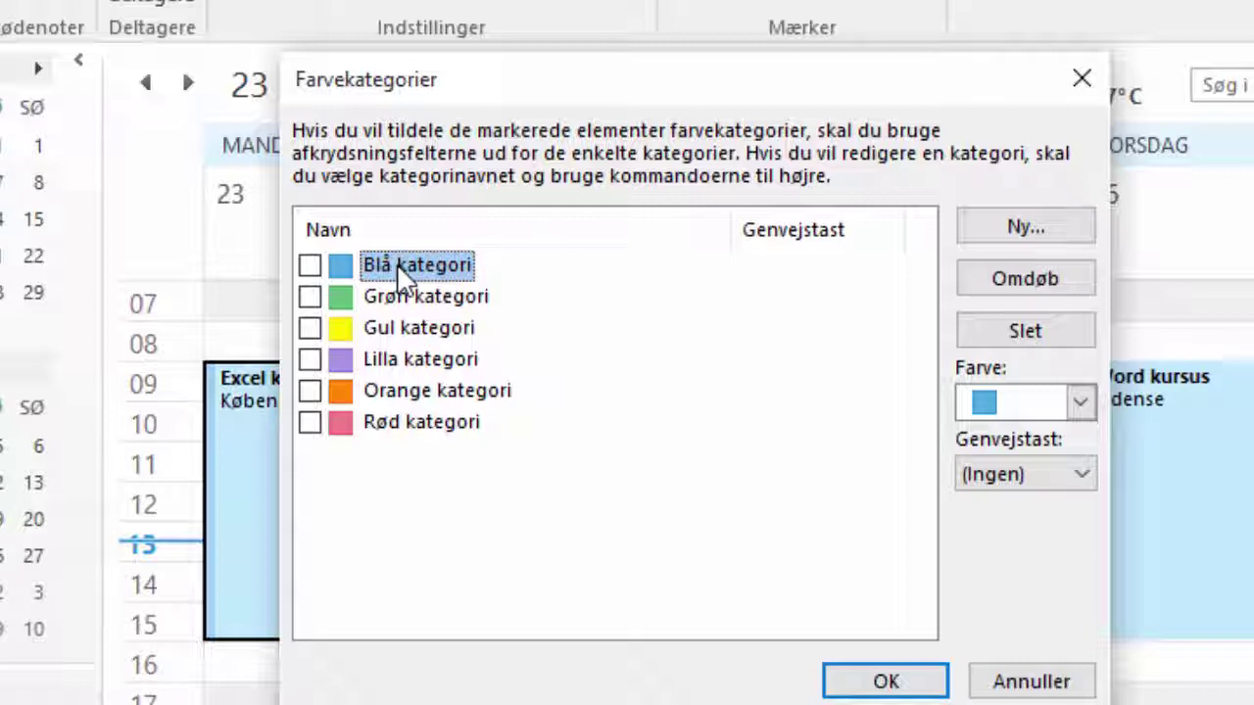
{"action": "left_click", "coordinate": [1019, 277]}
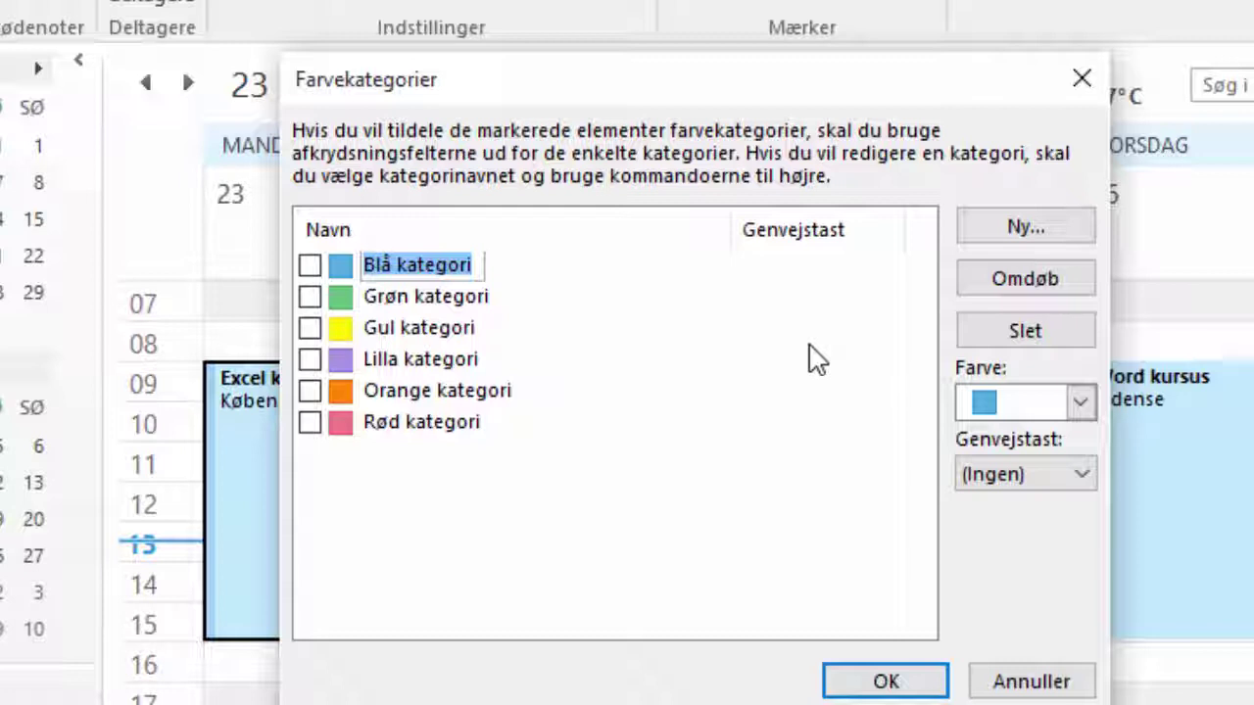
{"action": "type", "text": "Kursus"}
{"action": "key", "text": "Return"}
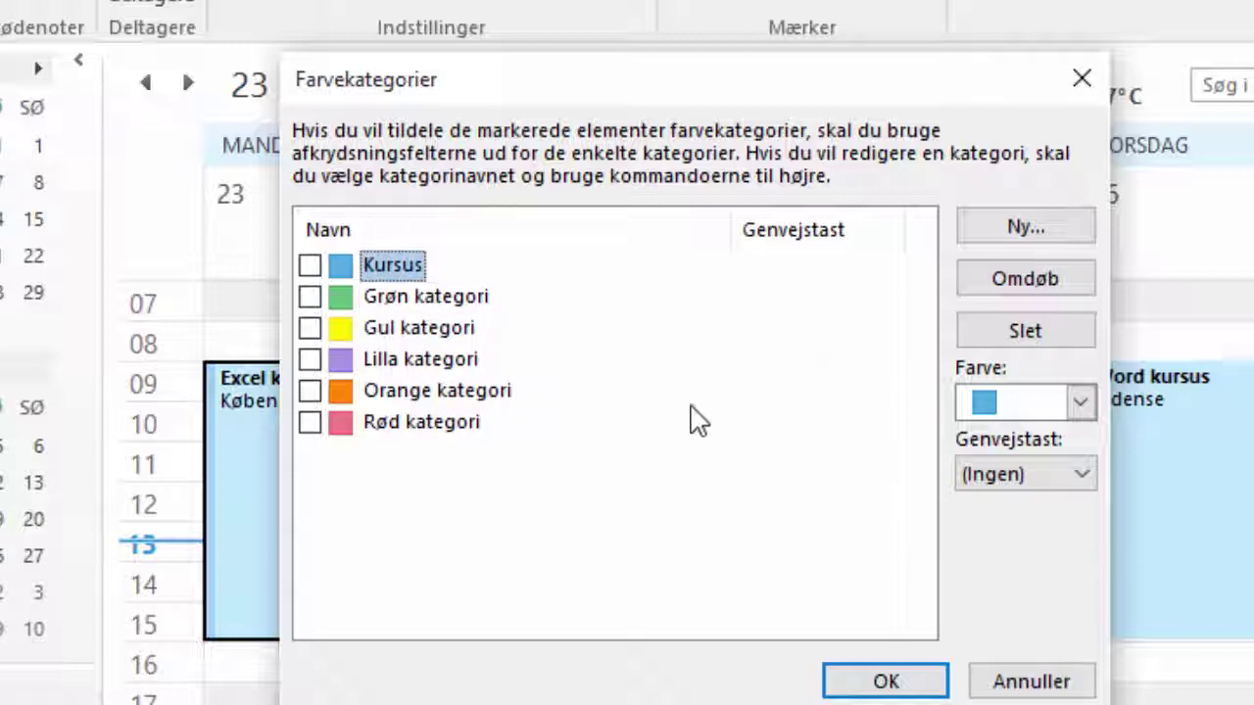
{"action": "left_click", "coordinate": [470, 426]}
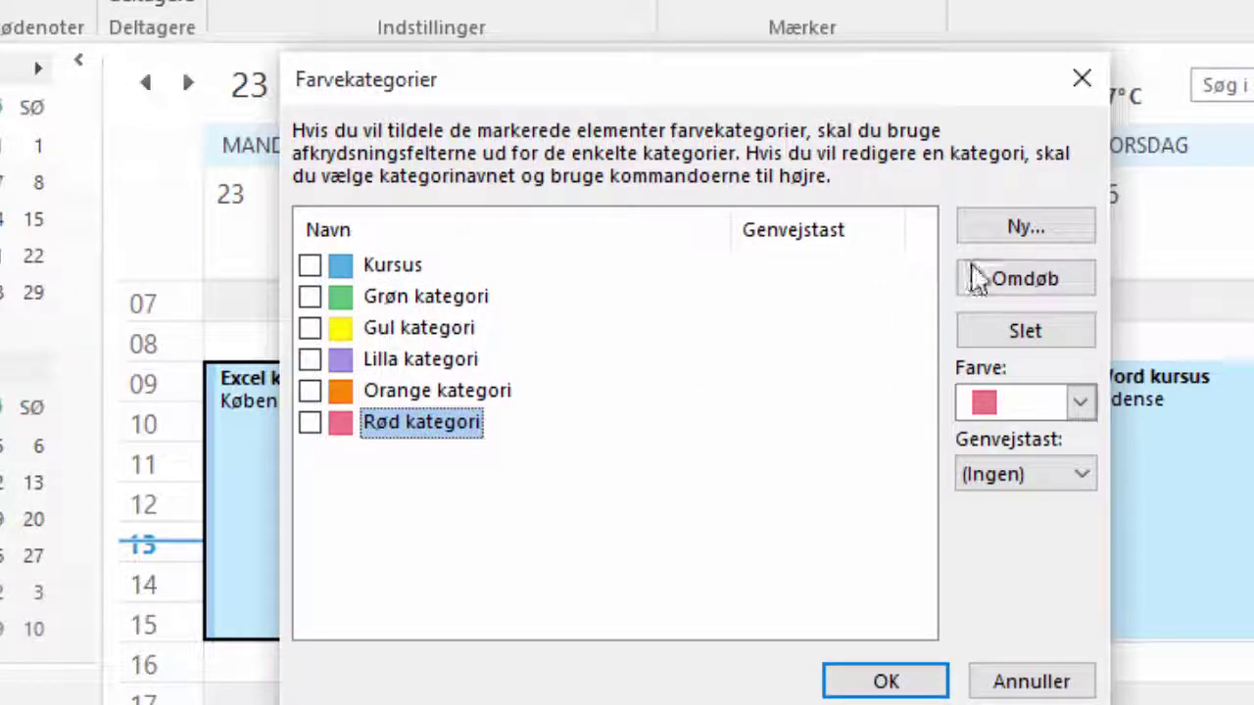
{"action": "left_click", "coordinate": [978, 278]}
{"action": "type", "text": "M"}
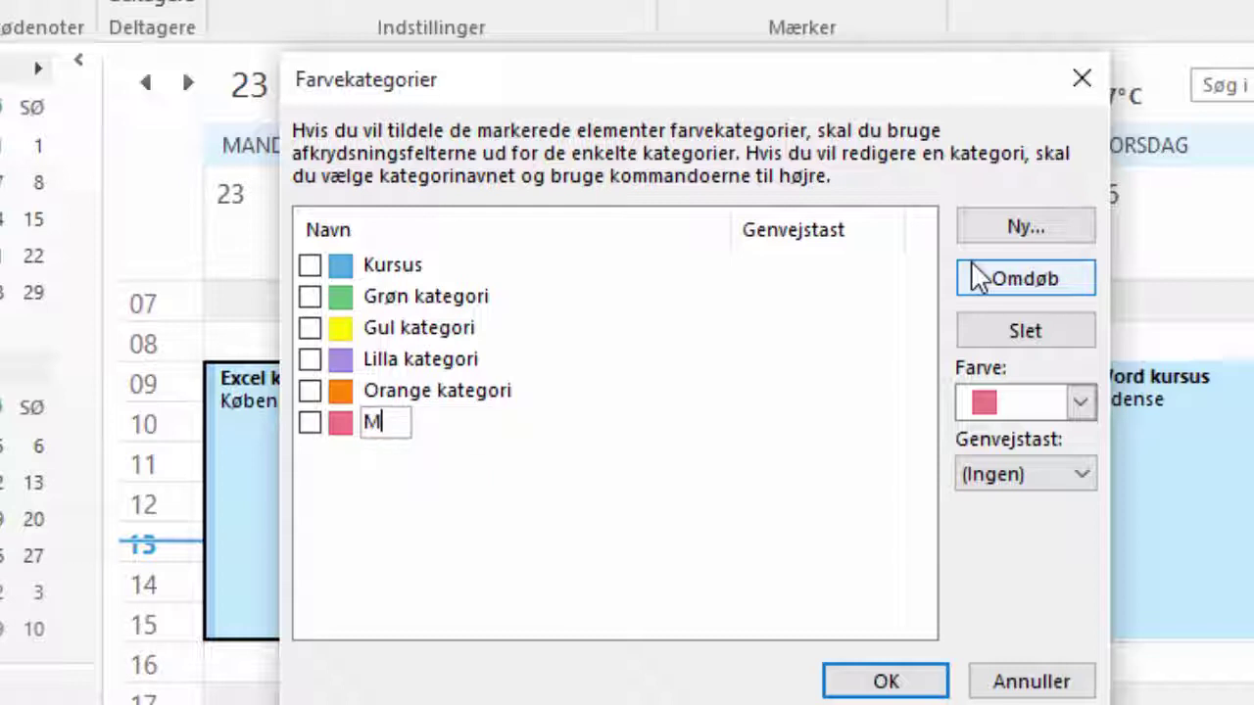
{"action": "type", "text": "øder"}
{"action": "key", "text": "Return"}
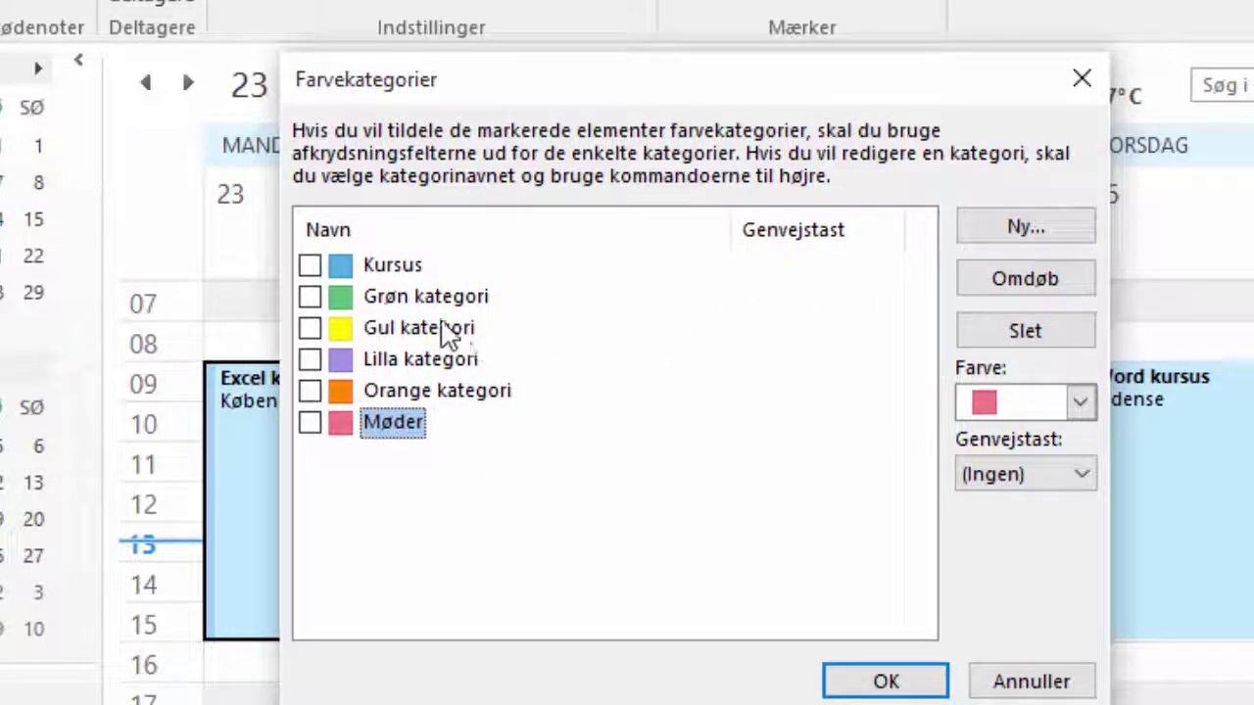
Rename the green category to Privat and the yellow one to Projekter.
{"action": "left_click", "coordinate": [495, 304]}
{"action": "left_click", "coordinate": [1018, 291]}
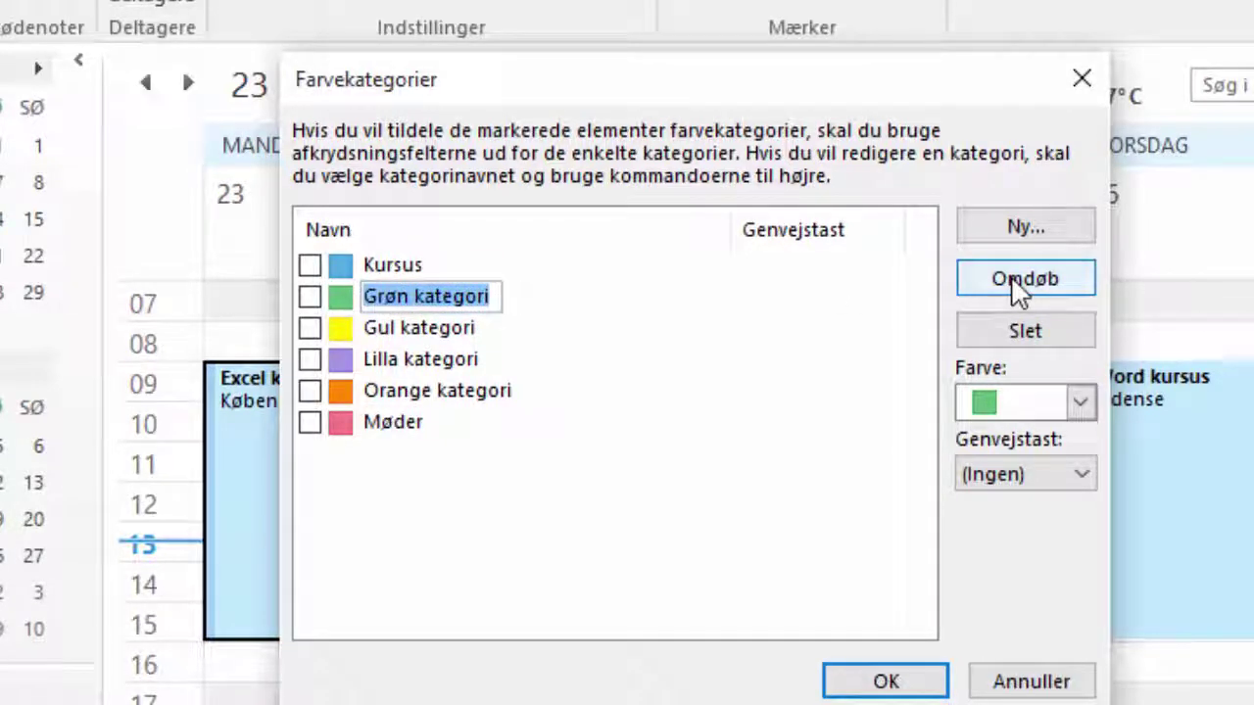
{"action": "type", "text": "Privat"}
{"action": "key", "text": "Return"}
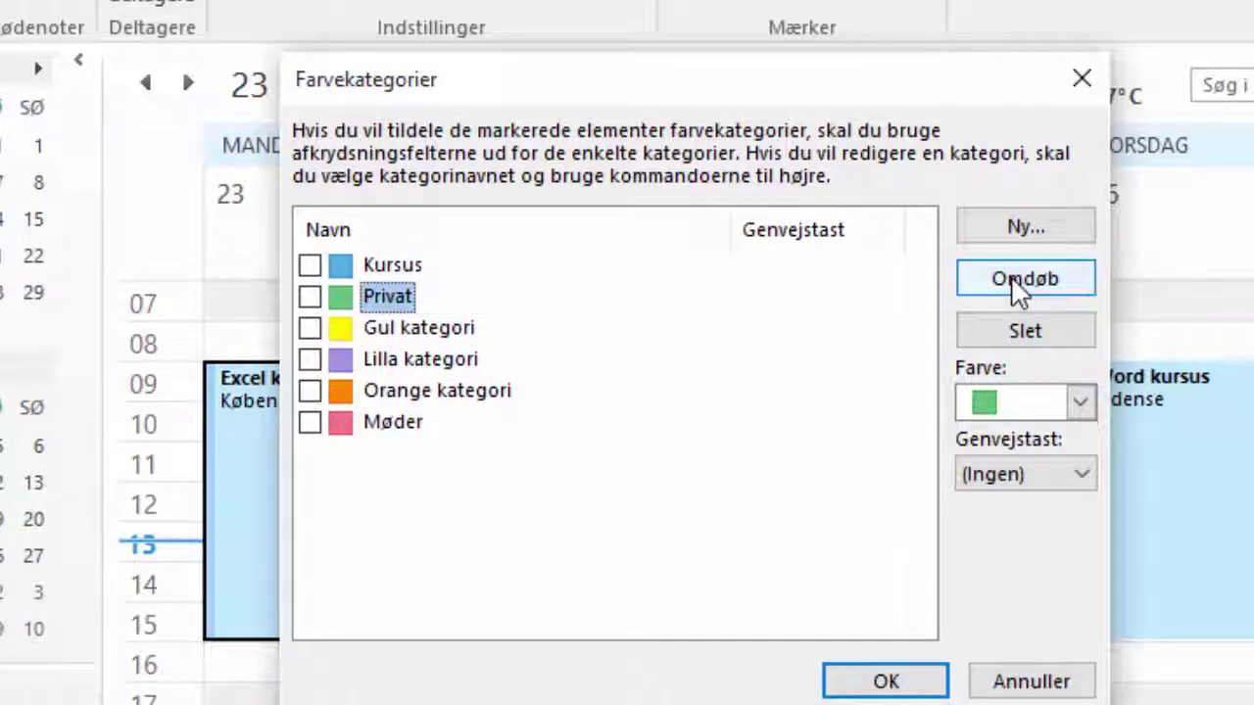
{"action": "left_click", "coordinate": [462, 331]}
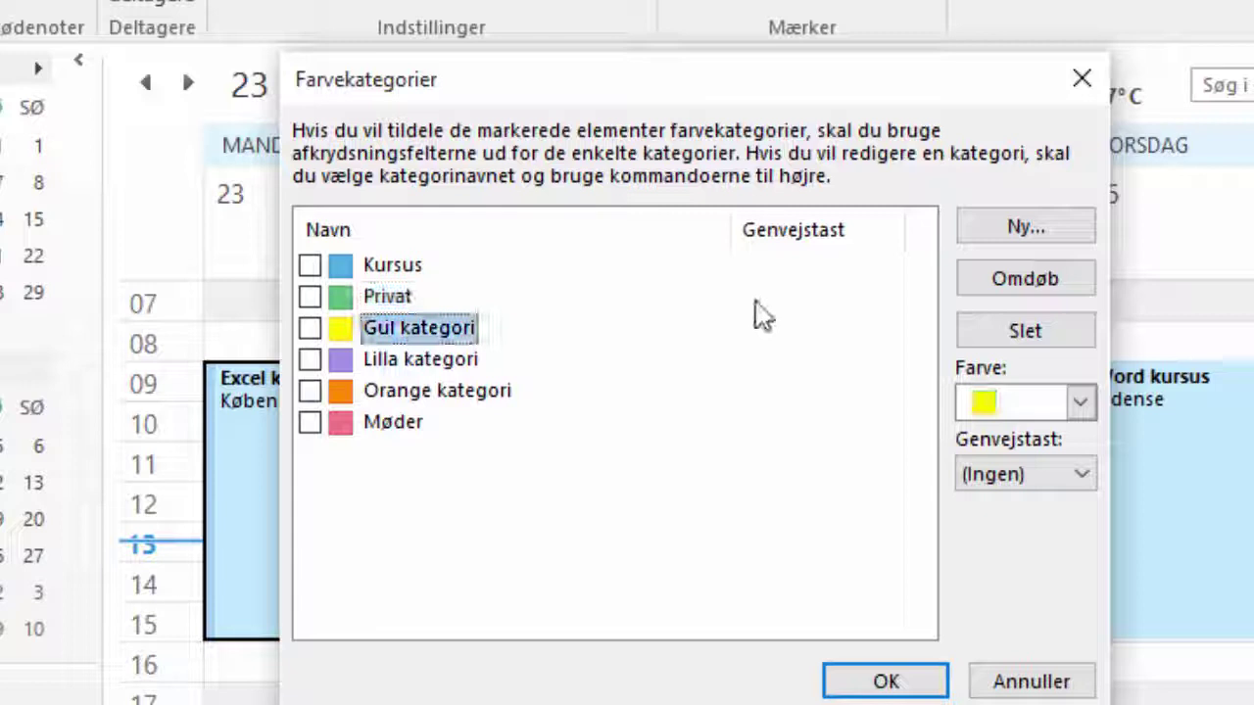
{"action": "left_click", "coordinate": [966, 284]}
{"action": "type", "text": "Projek"}
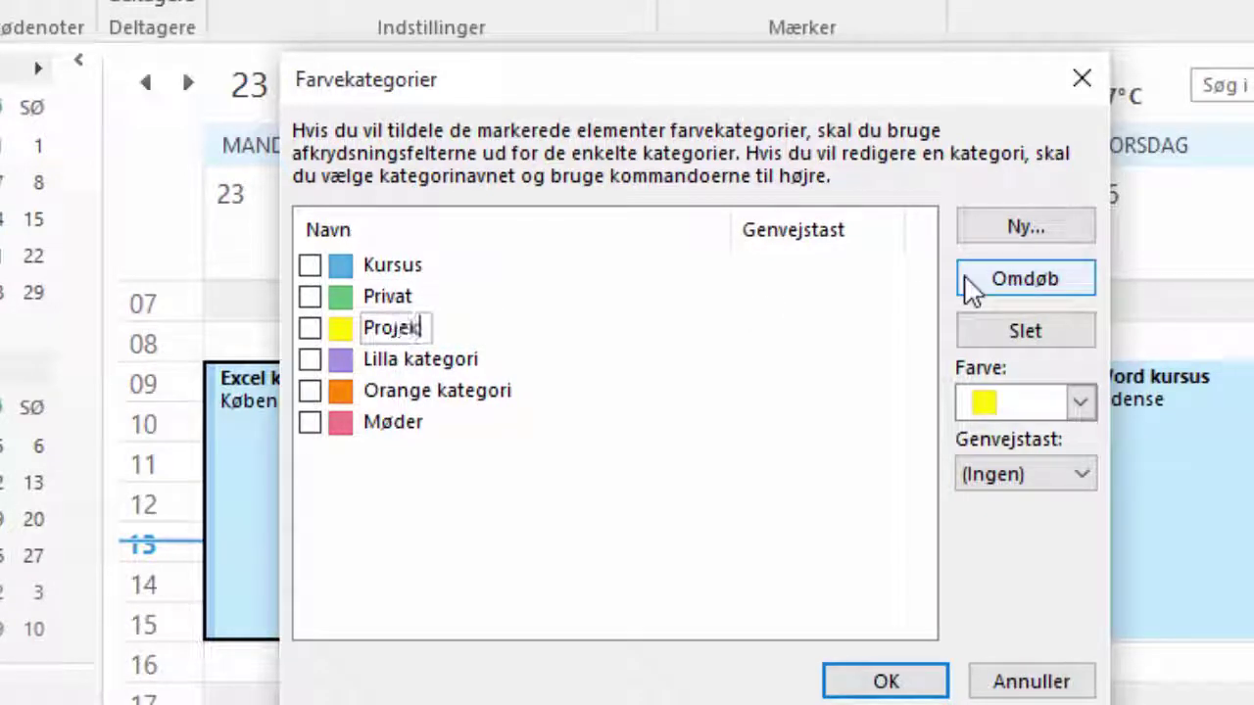
{"action": "type", "text": "ter"}
{"action": "key", "text": "Return"}
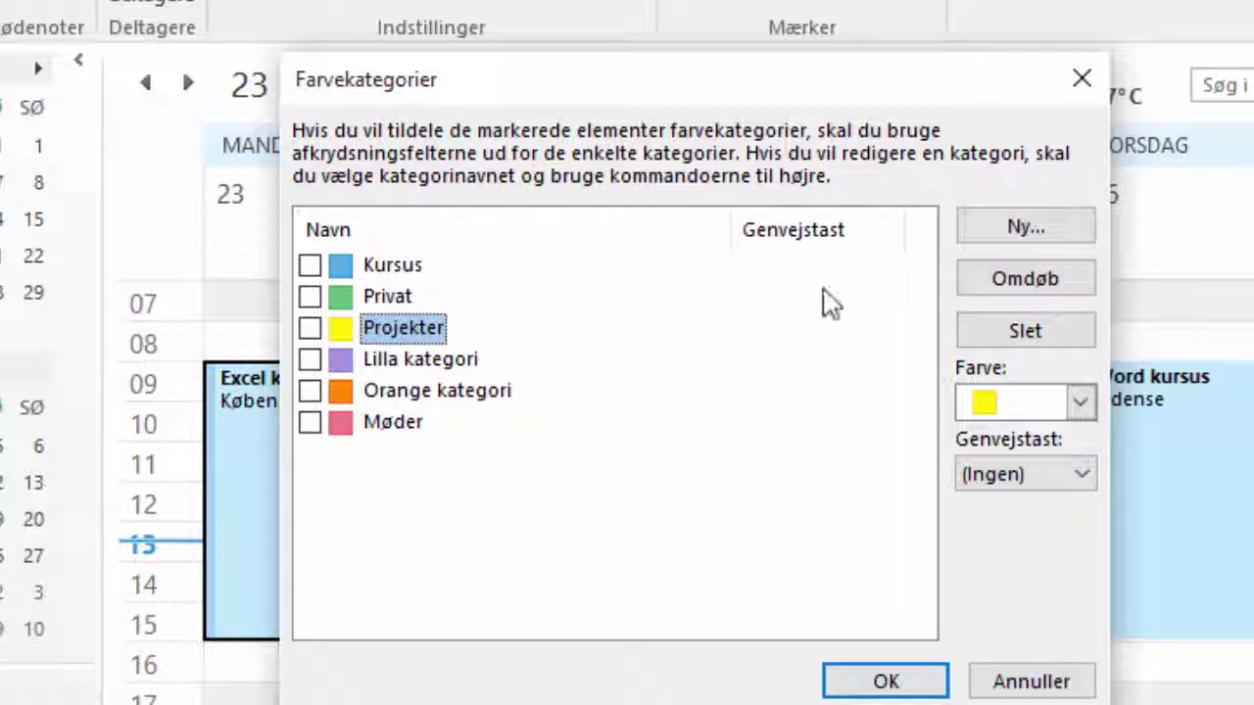
Abandon creating a new category and confirm the renamed categories with OK.
{"action": "left_click", "coordinate": [980, 229]}
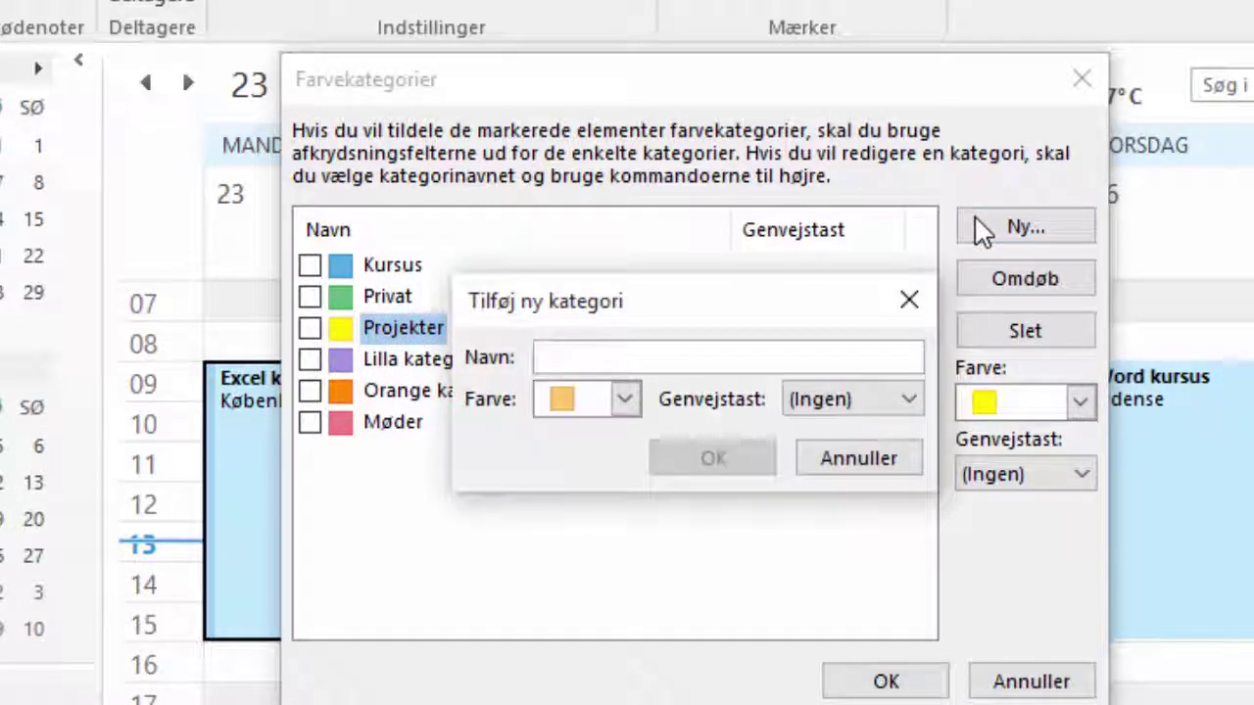
{"action": "left_click", "coordinate": [624, 401]}
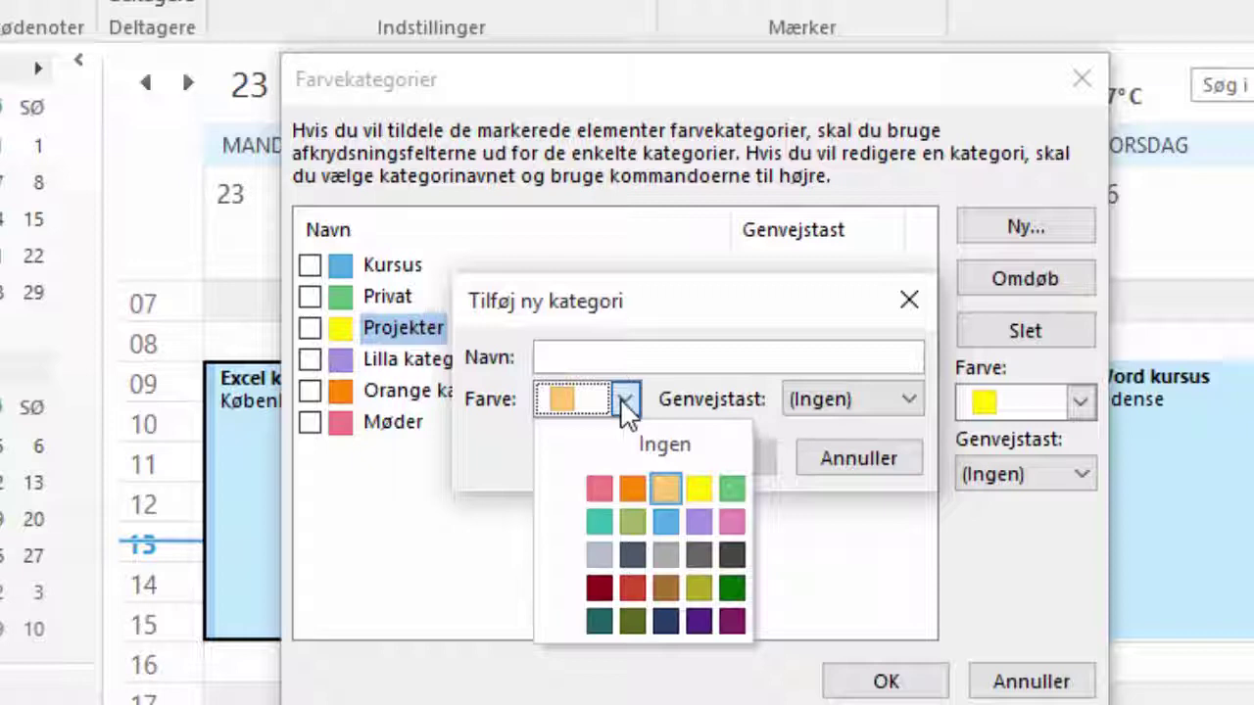
{"action": "left_click", "coordinate": [850, 474]}
{"action": "left_click", "coordinate": [851, 474]}
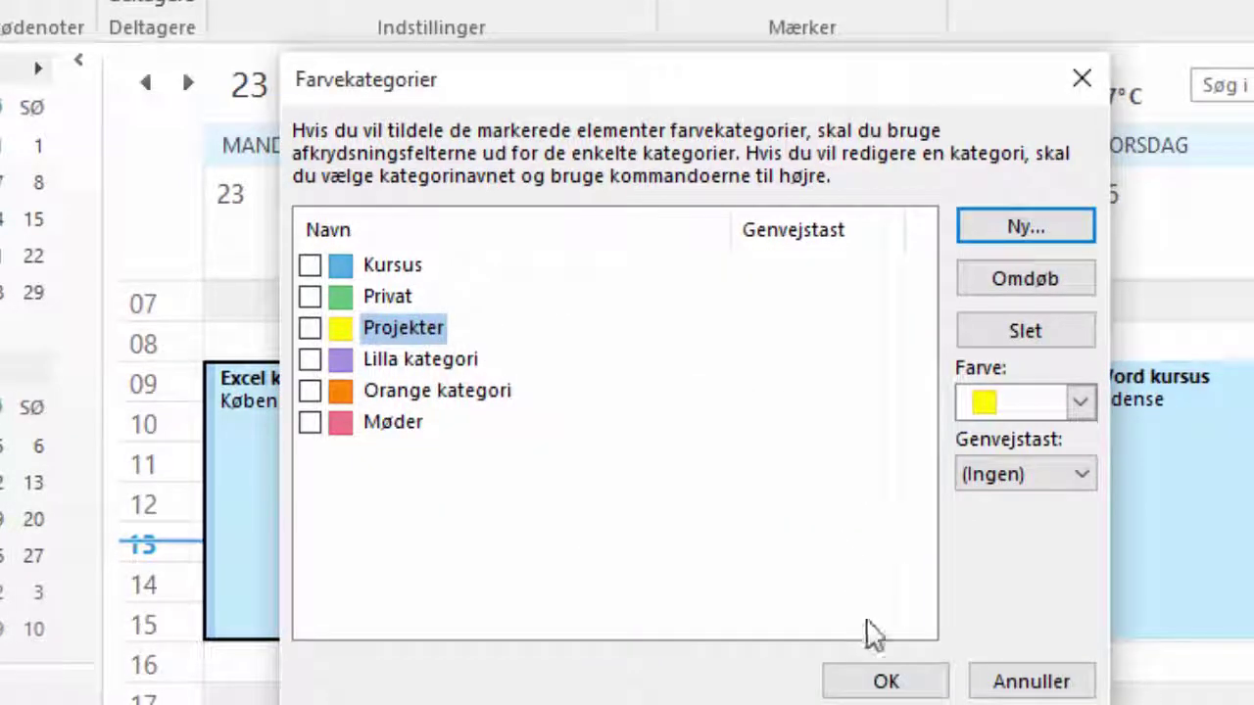
{"action": "left_click", "coordinate": [886, 681]}
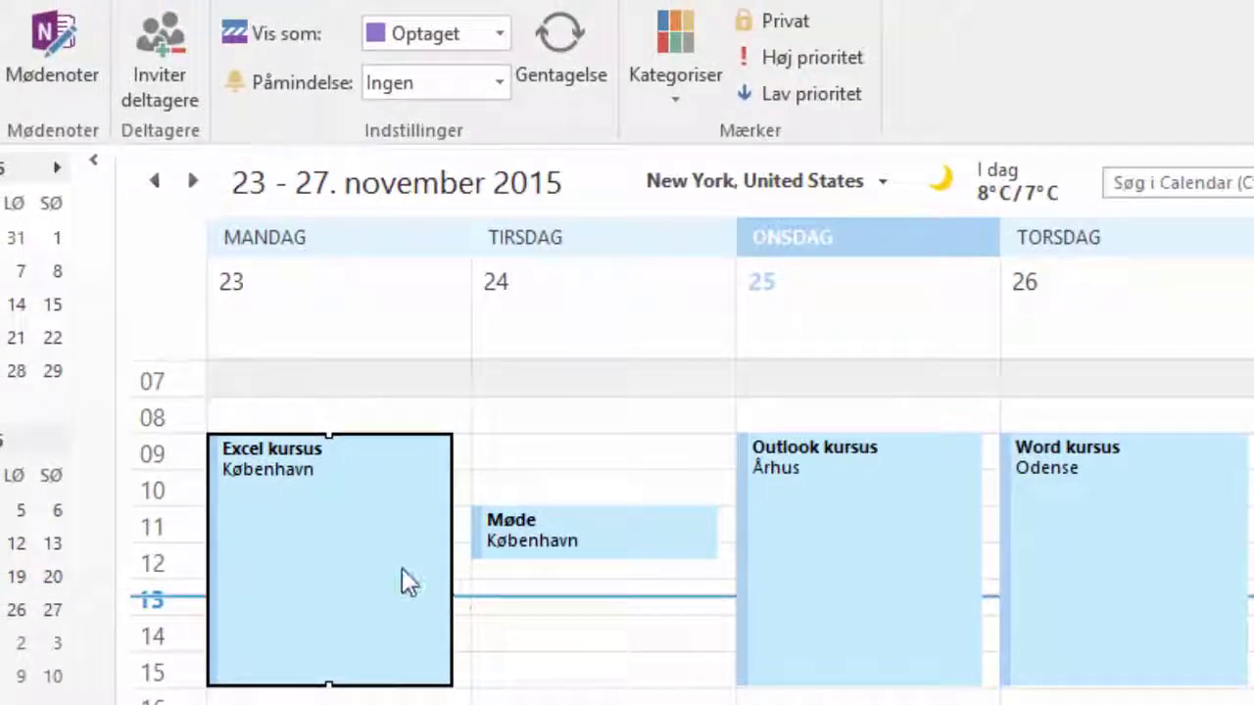
Tag Excel kursus with Kursus and the Tuesday Møde with Møder.
{"action": "mouse_move", "coordinate": [355, 546]}
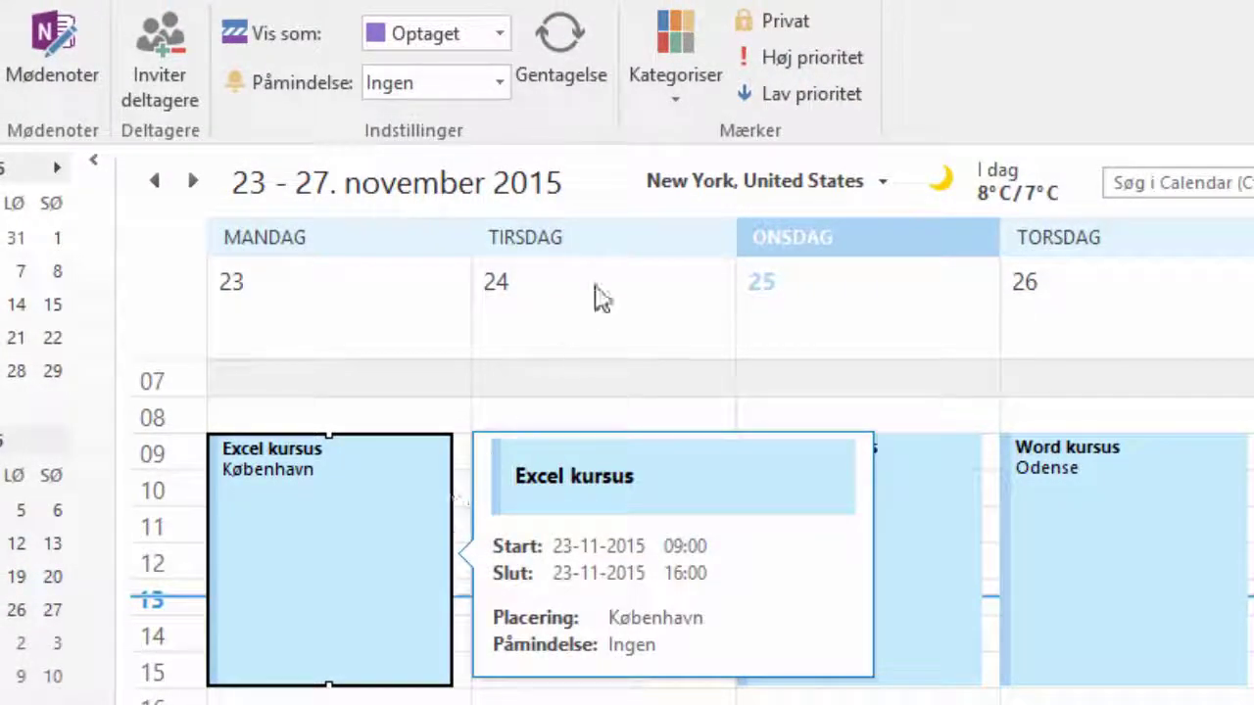
{"action": "left_click", "coordinate": [681, 96]}
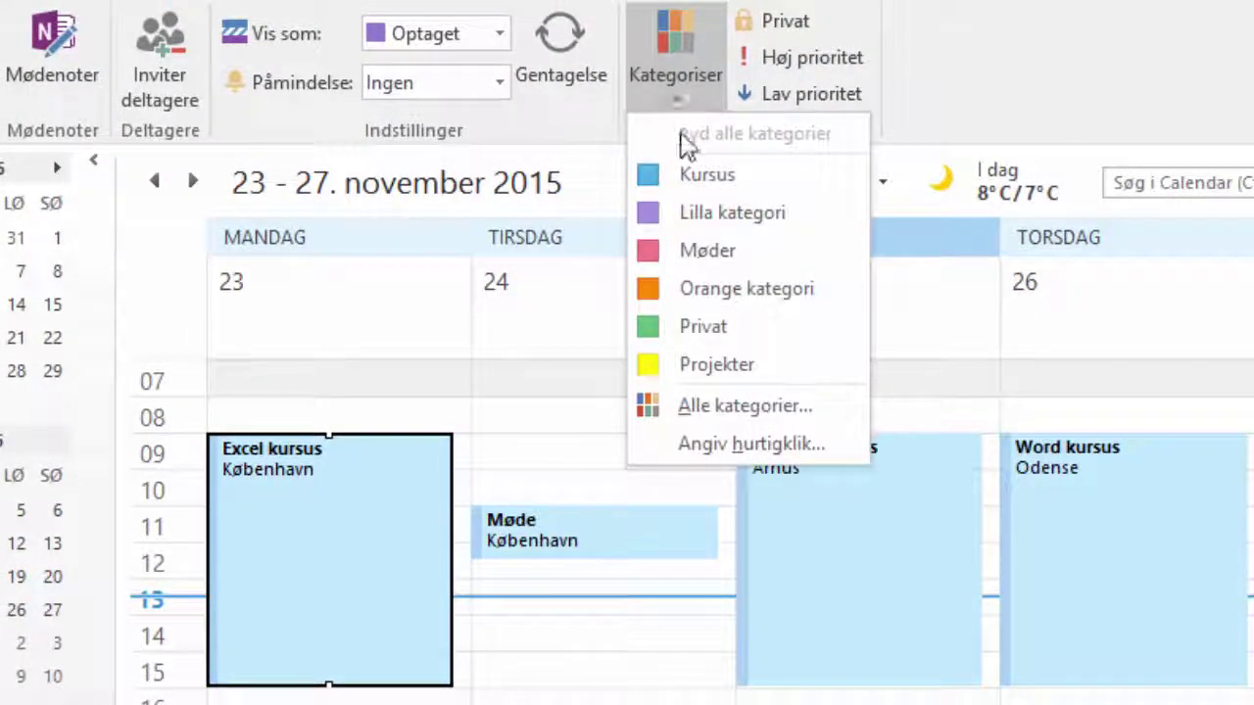
{"action": "left_click", "coordinate": [690, 175]}
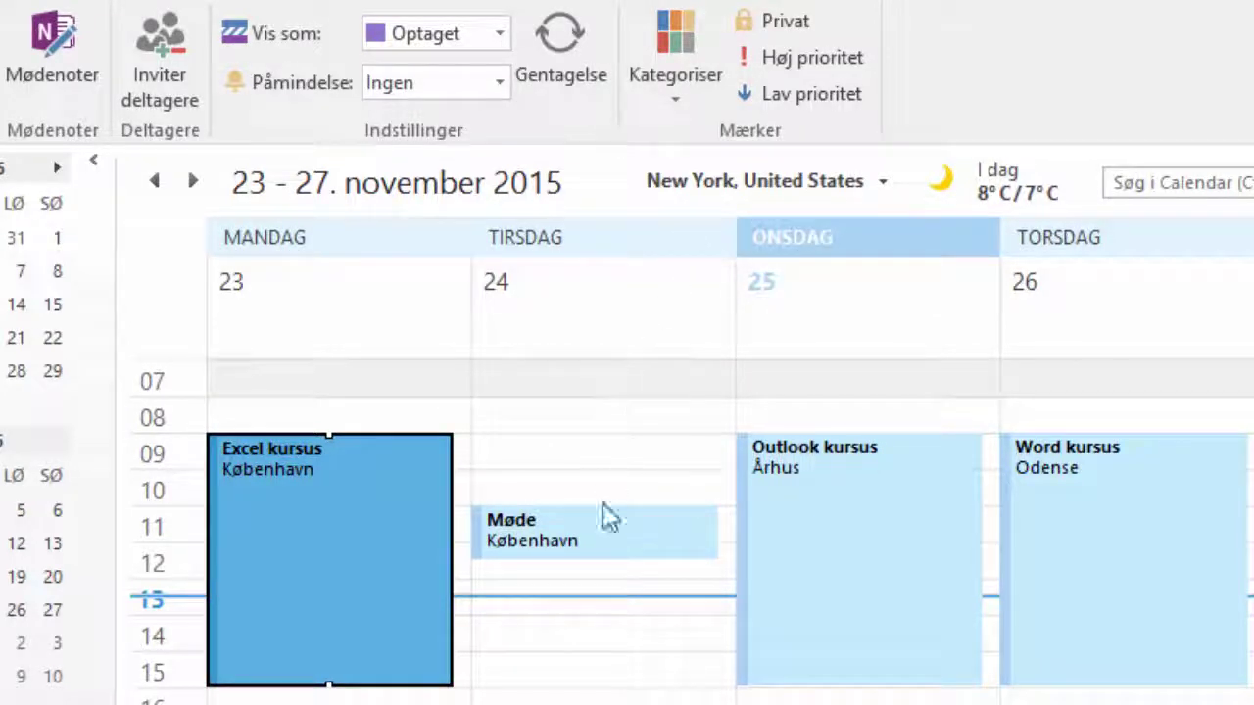
{"action": "left_click", "coordinate": [596, 536]}
{"action": "left_click", "coordinate": [678, 93]}
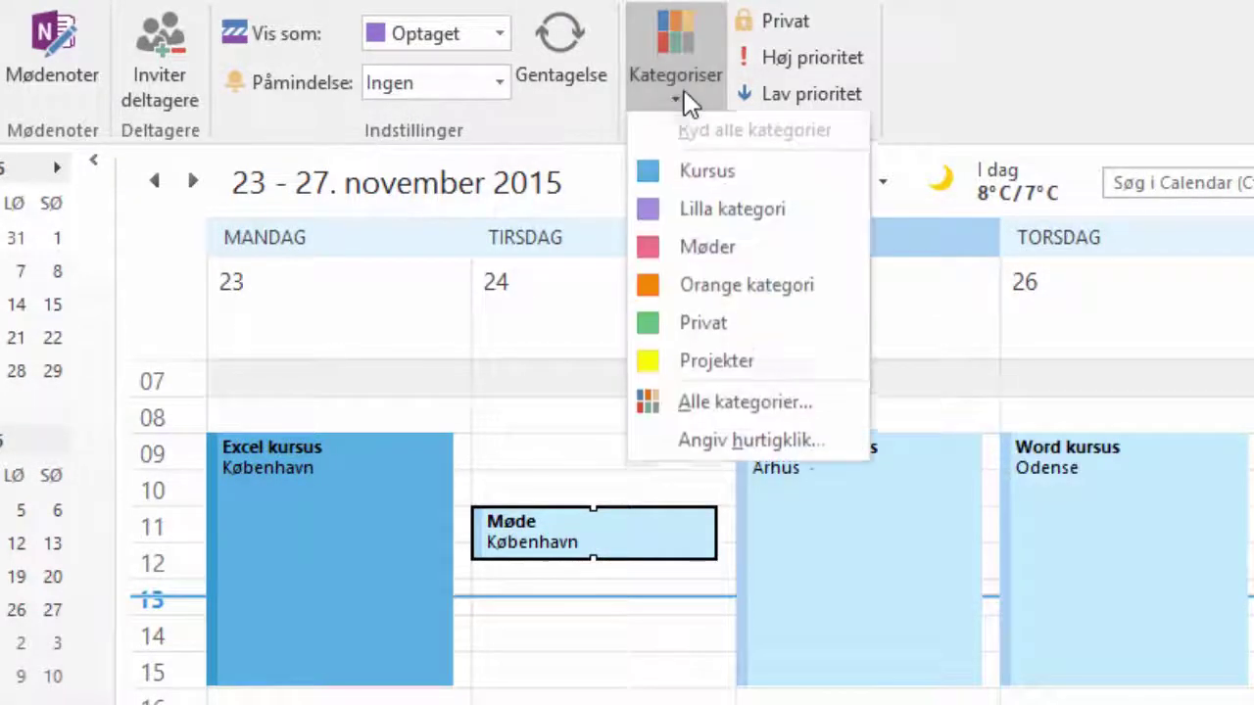
{"action": "left_click", "coordinate": [722, 241]}
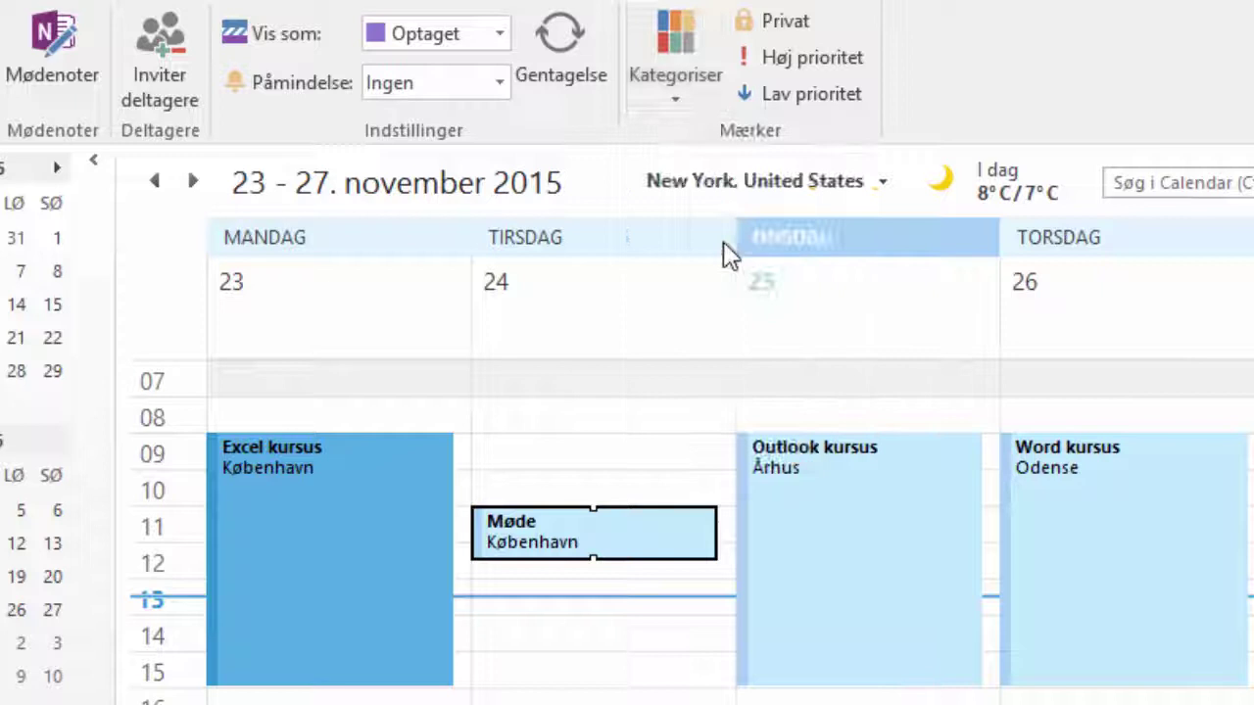
Tag the Outlook kursus and Word kursus appointments with the Kursus category.
{"action": "left_click", "coordinate": [805, 535]}
{"action": "left_click", "coordinate": [668, 106]}
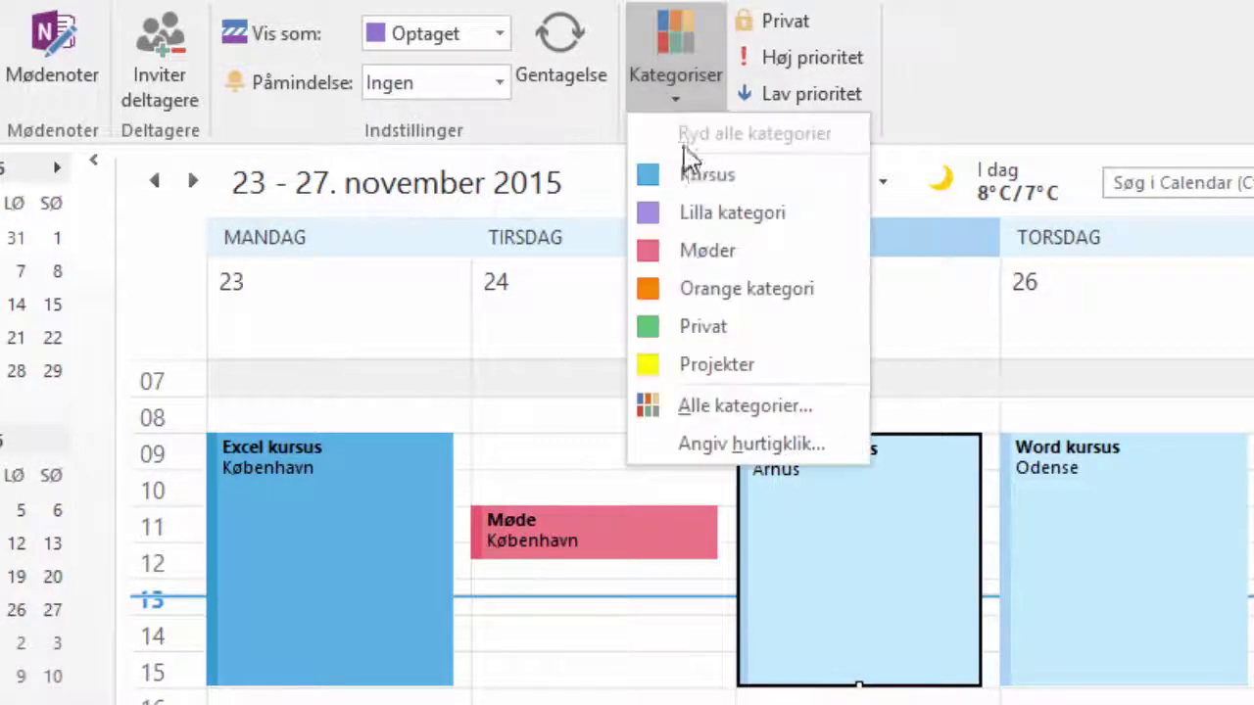
{"action": "left_click", "coordinate": [701, 174]}
{"action": "left_click", "coordinate": [1063, 510]}
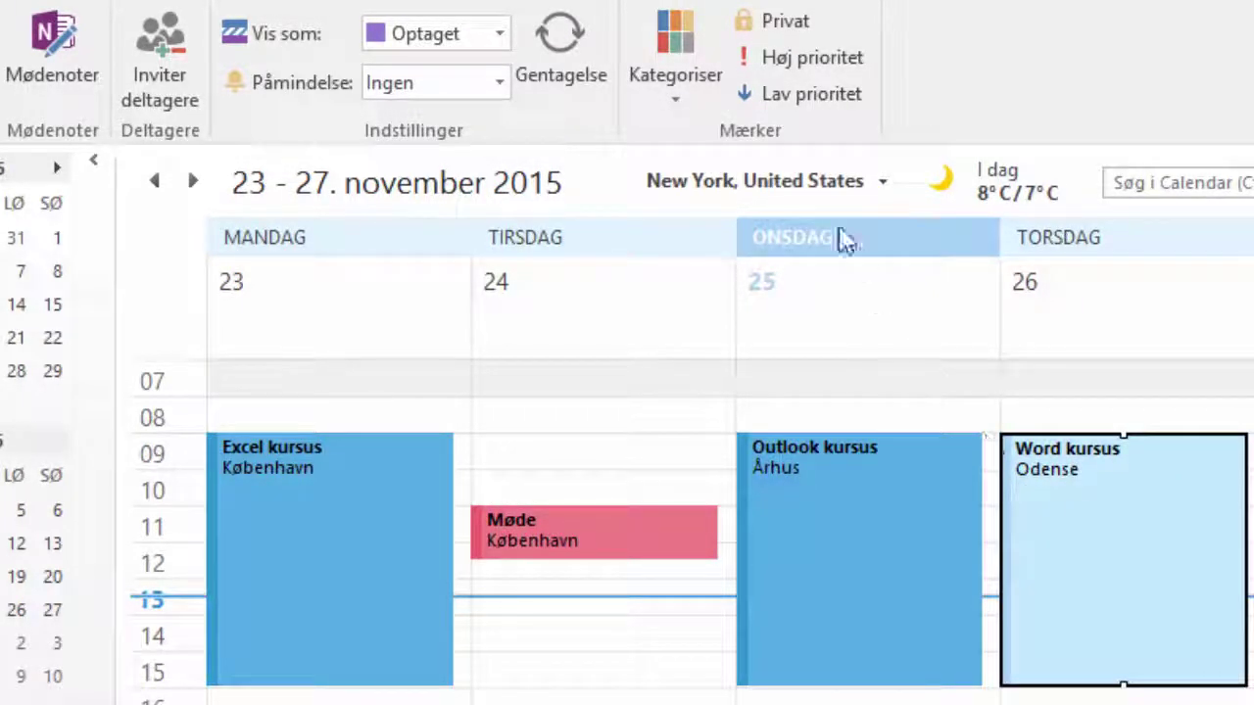
{"action": "left_click", "coordinate": [683, 98]}
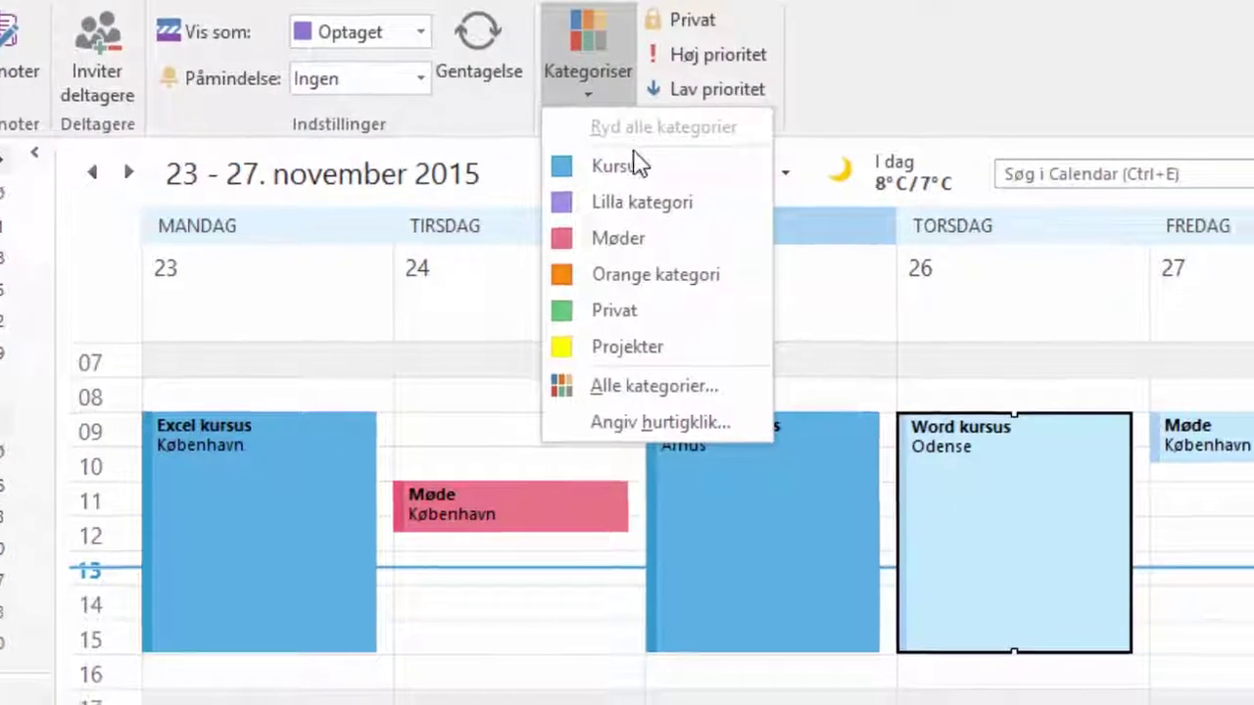
{"action": "left_click", "coordinate": [634, 165]}
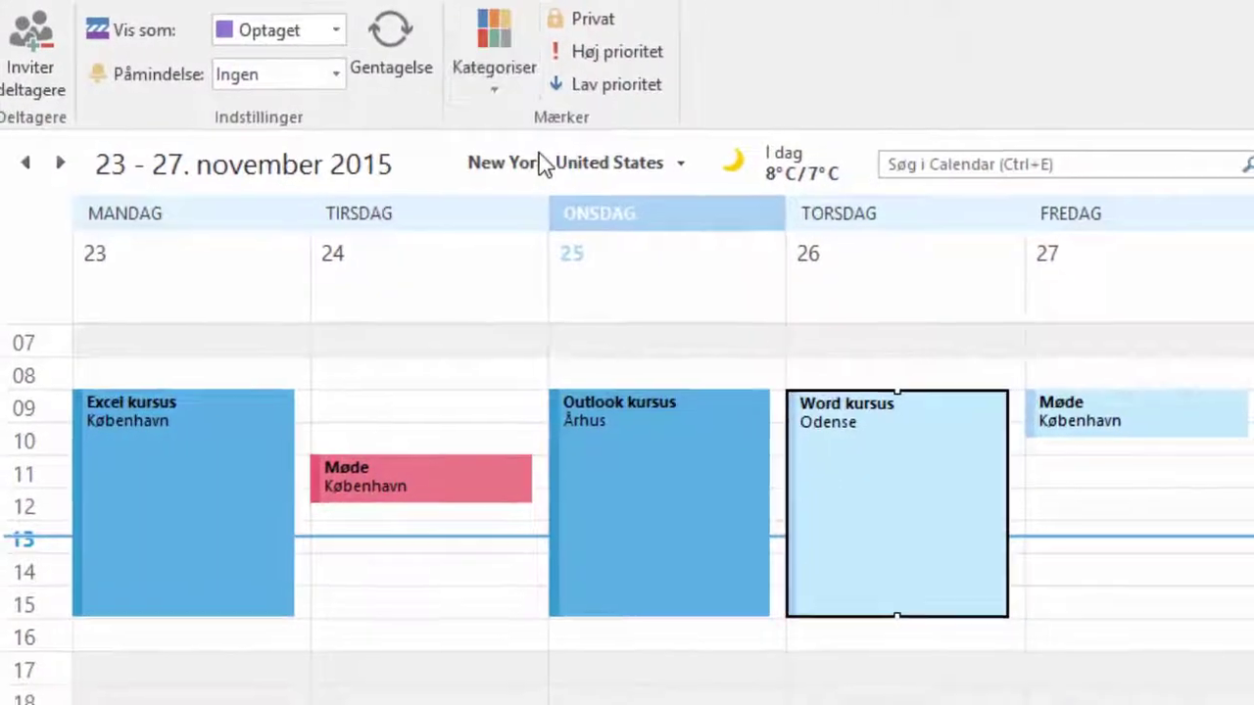
Tag the Friday Møde with Møder, then switch to the task list.
{"action": "left_click", "coordinate": [1100, 420]}
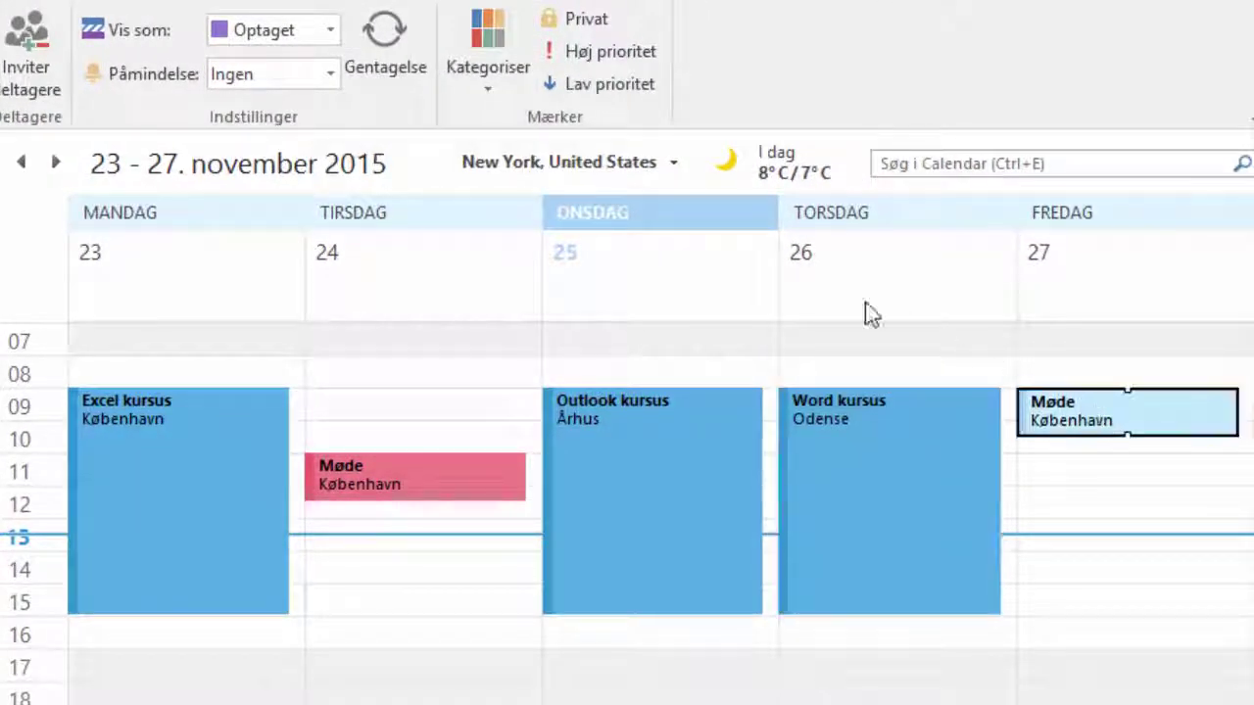
{"action": "left_click", "coordinate": [480, 98]}
{"action": "left_click", "coordinate": [491, 214]}
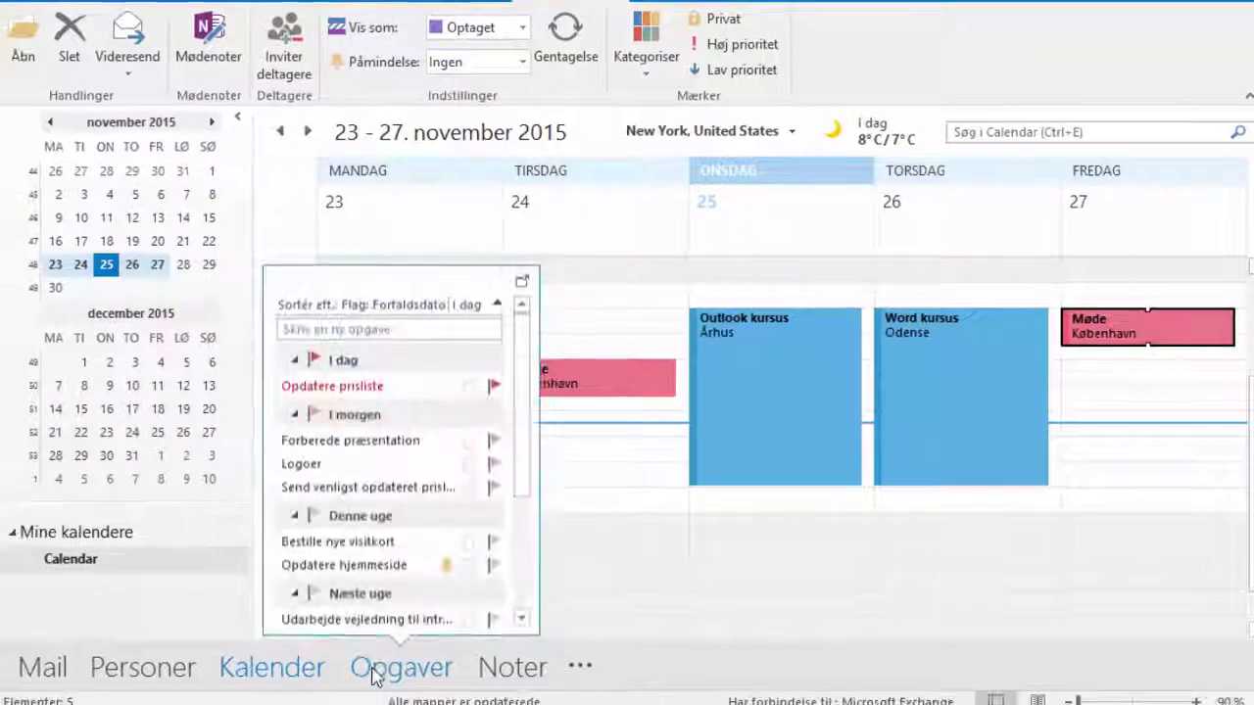
{"action": "left_click", "coordinate": [367, 652]}
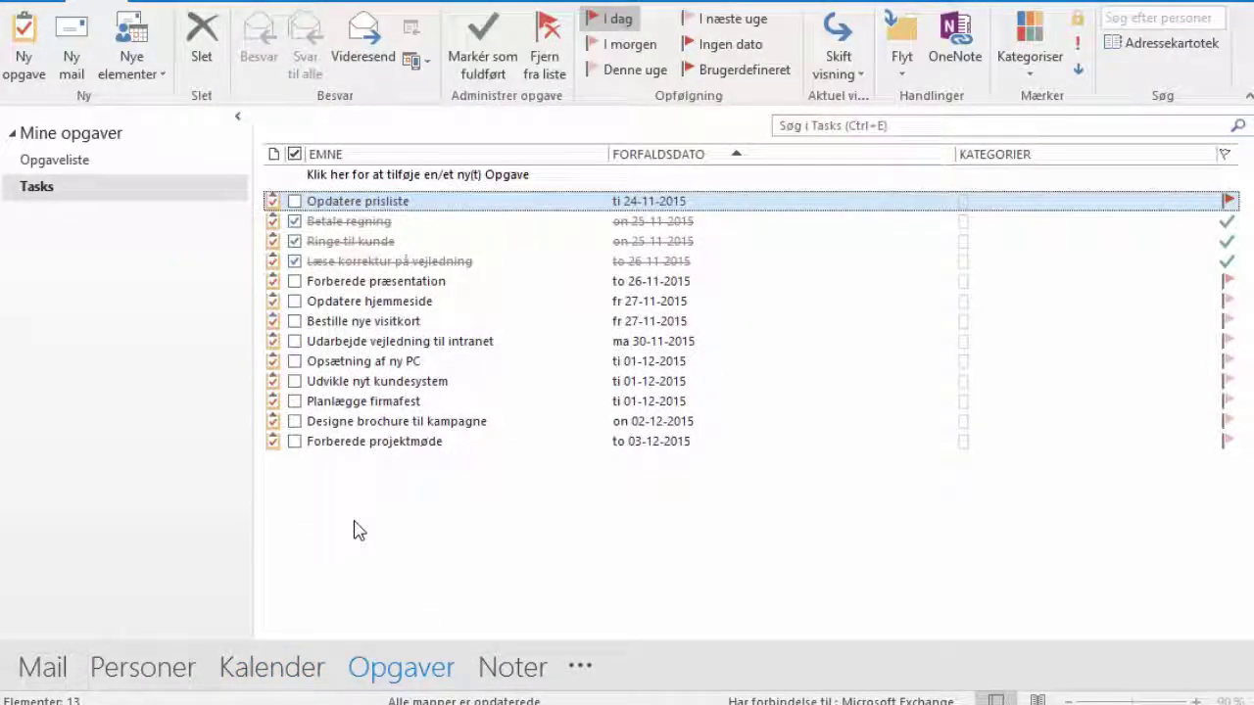
Assign Kursus to Forberede præsentation, Bestille nye visitkort, Opsætning af ny PC and Planlægge firmafest.
{"action": "left_click", "coordinate": [383, 284]}
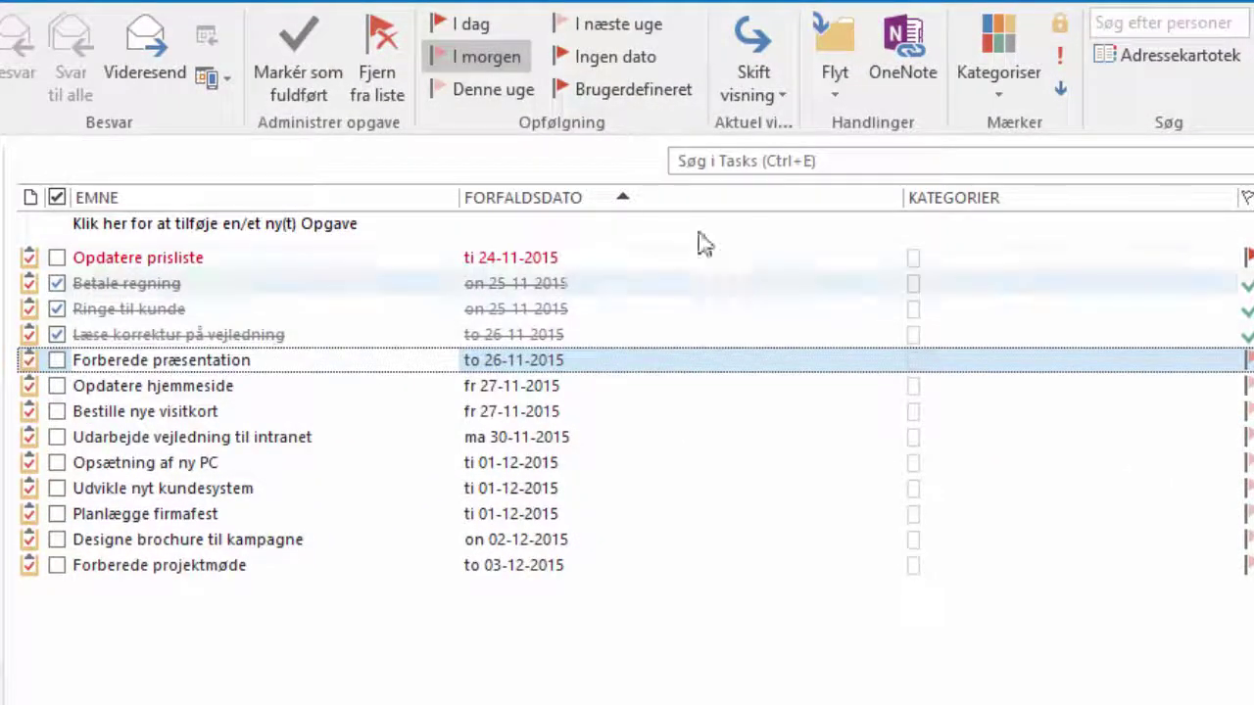
{"action": "left_click", "coordinate": [994, 98]}
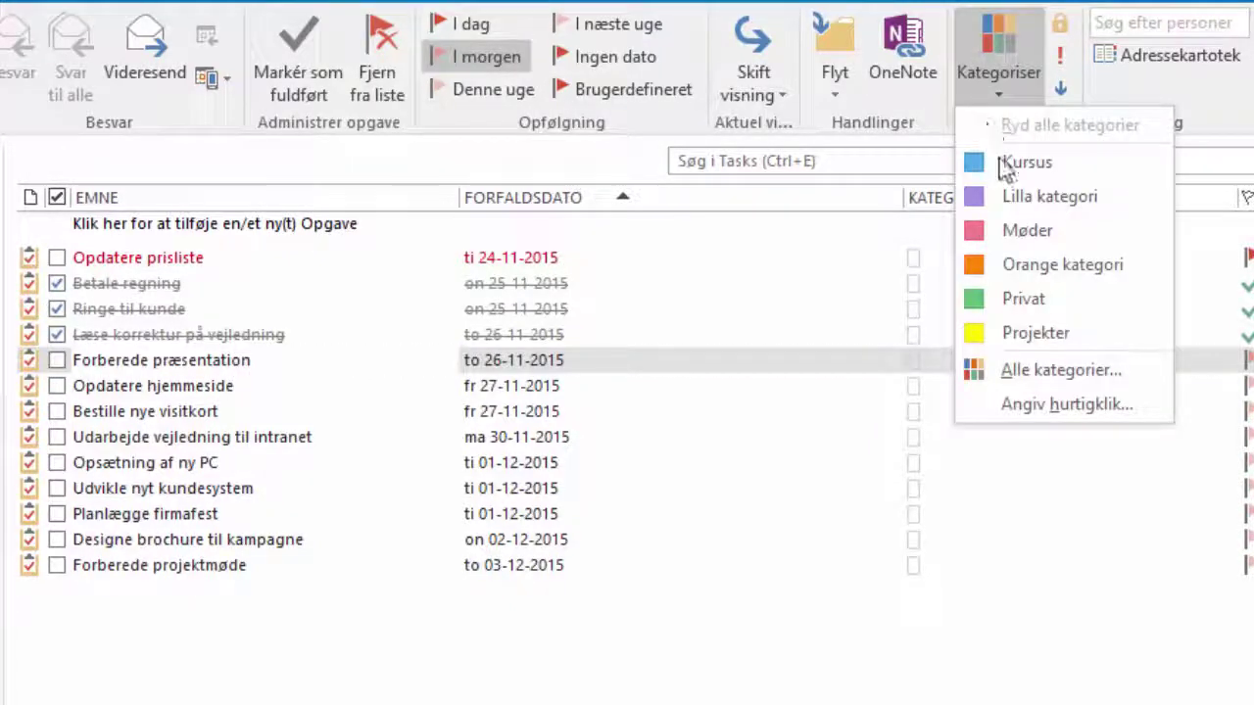
{"action": "left_click", "coordinate": [1000, 164]}
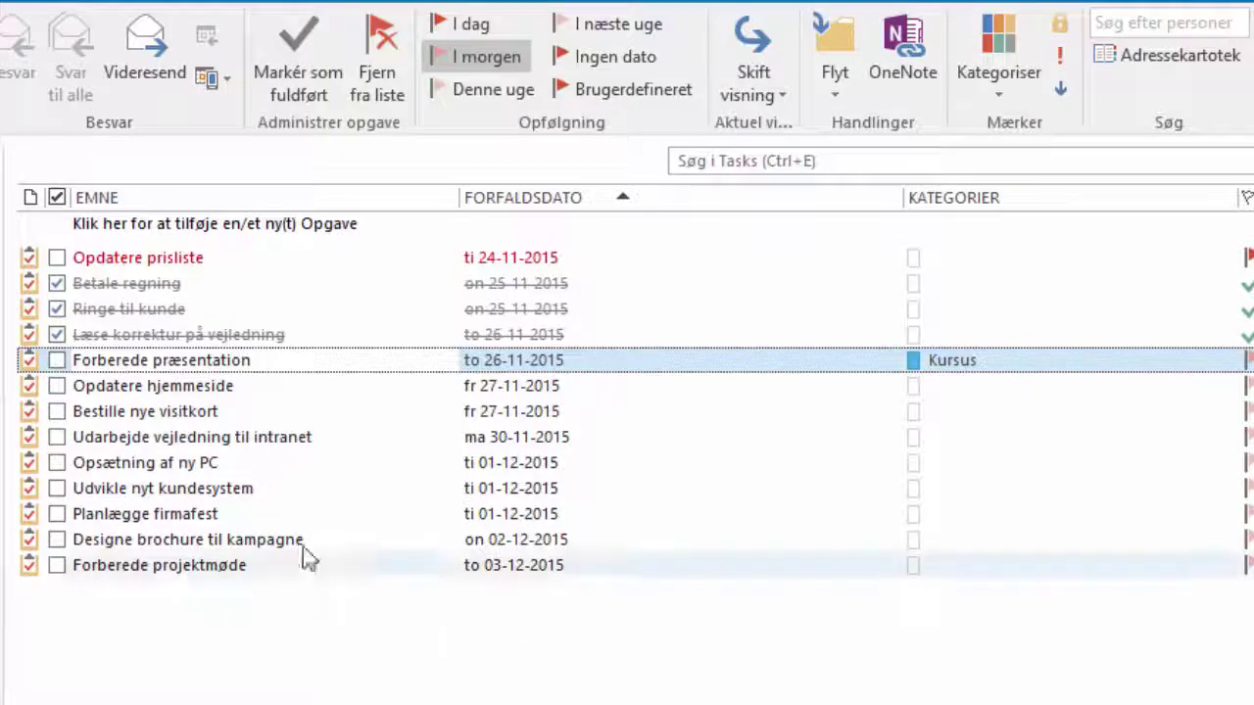
{"action": "left_click", "coordinate": [206, 414]}
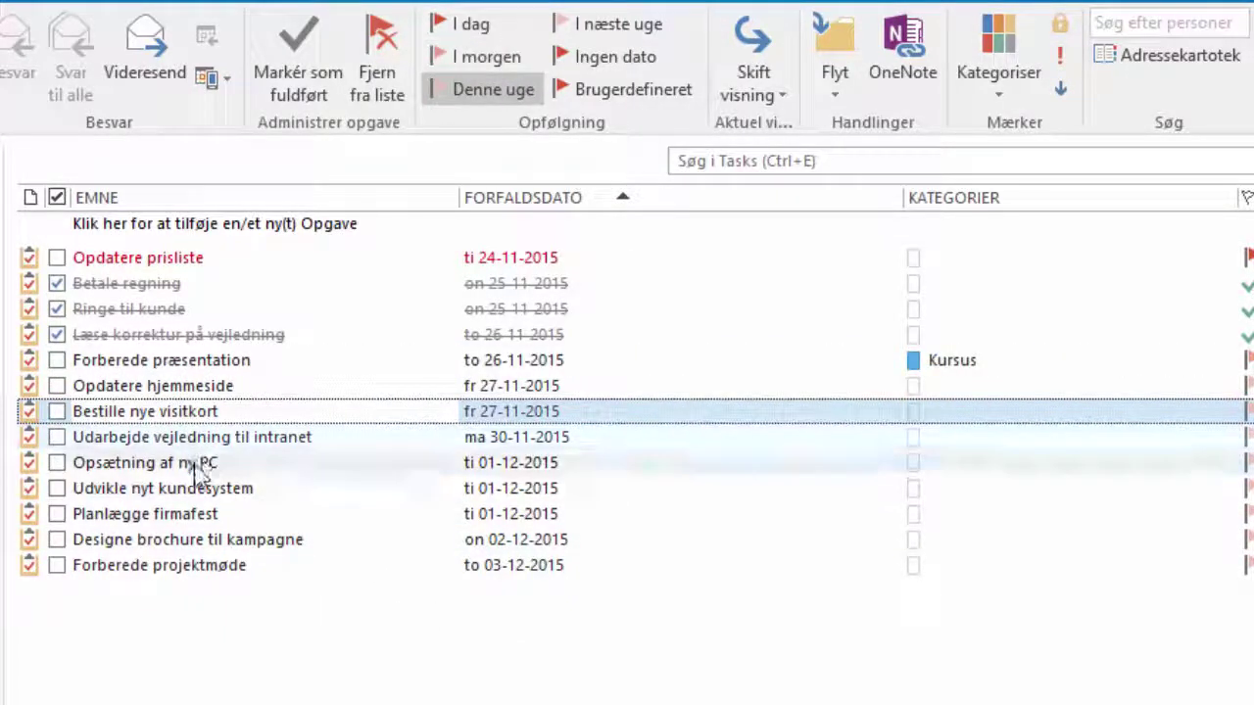
{"action": "left_click", "coordinate": [202, 464], "text": "ctrl"}
{"action": "left_click", "coordinate": [200, 516], "text": "ctrl"}
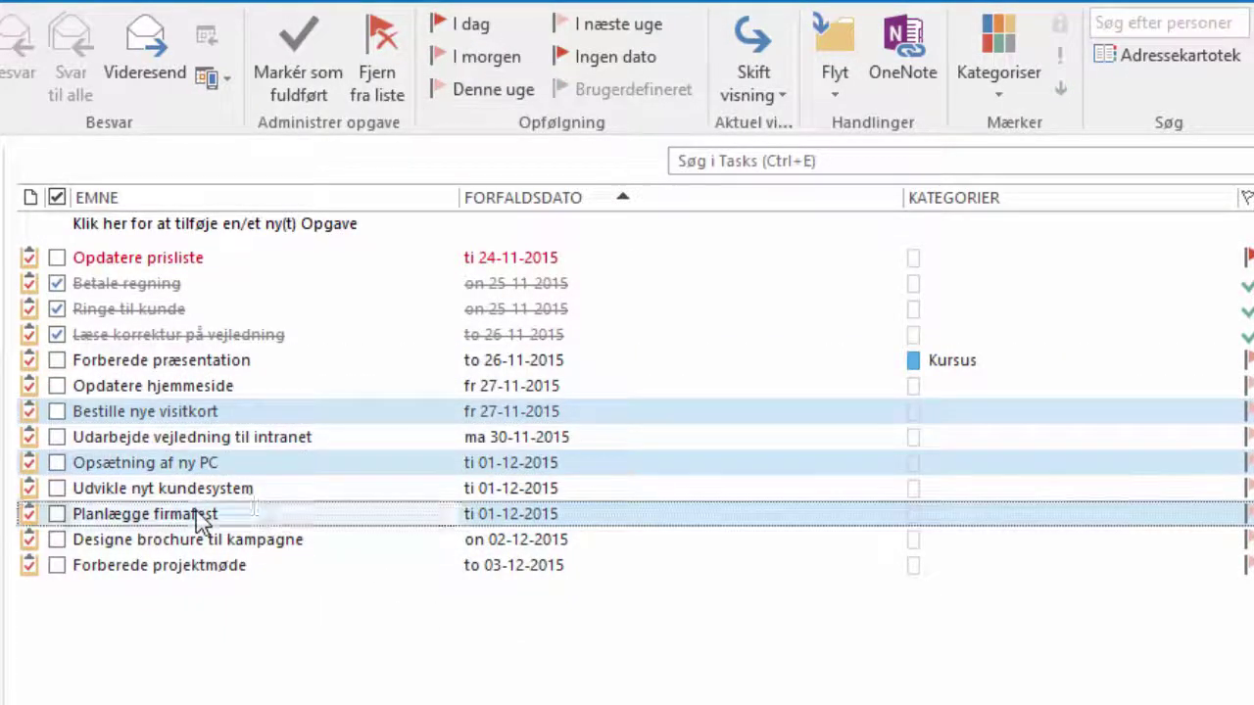
{"action": "left_click", "coordinate": [999, 92]}
{"action": "left_click", "coordinate": [1023, 162]}
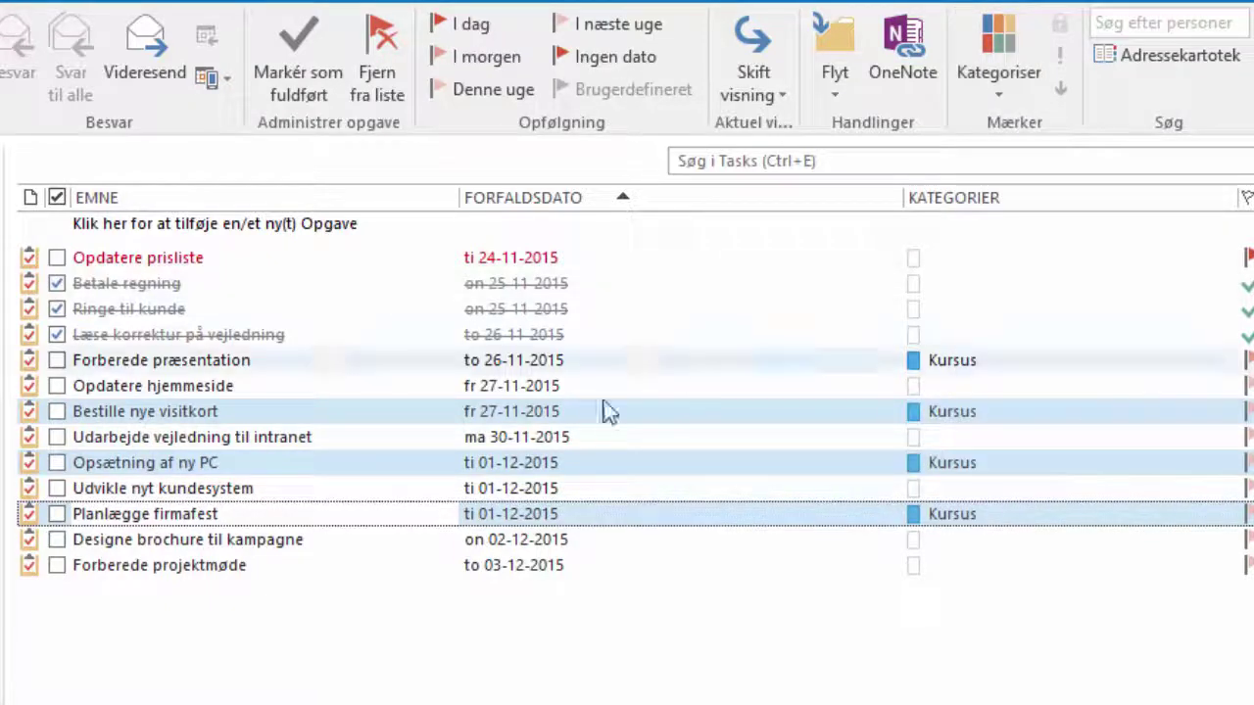
Start selecting project tasks, ending with only Opdatere hjemmeside selected.
{"action": "left_click", "coordinate": [356, 386]}
{"action": "left_click", "coordinate": [330, 438], "text": "ctrl"}
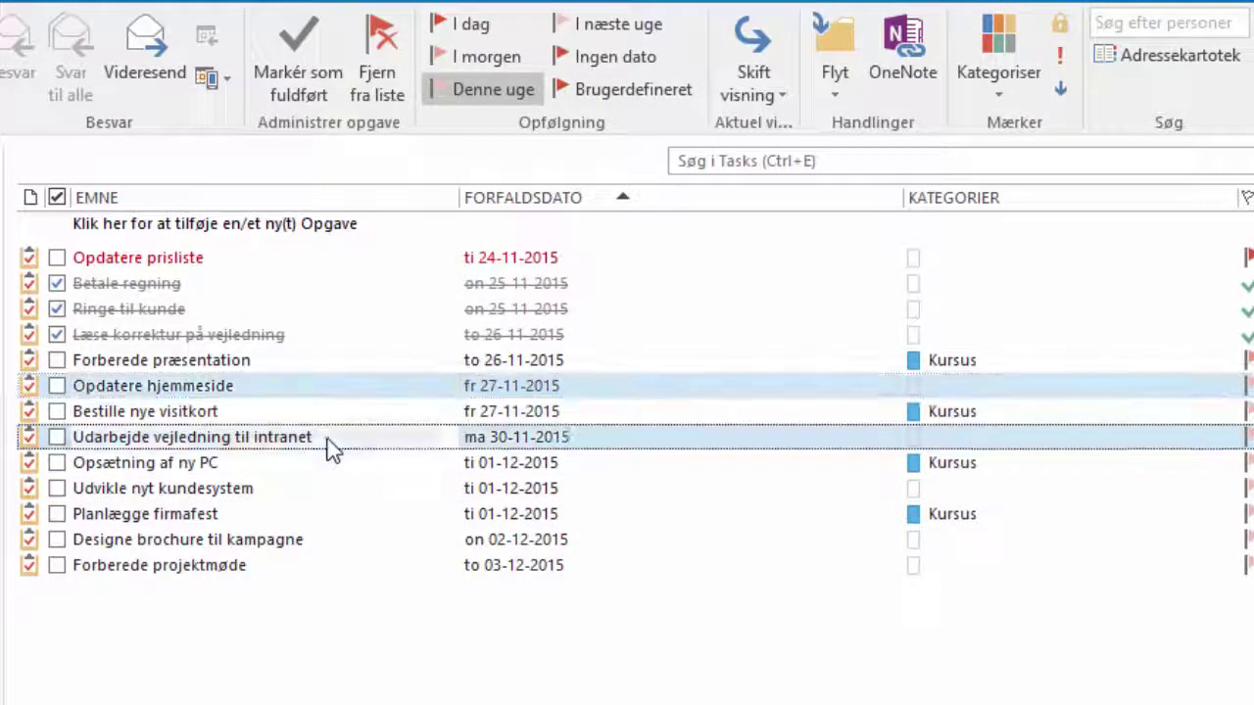
{"action": "left_click", "coordinate": [304, 514], "text": "ctrl"}
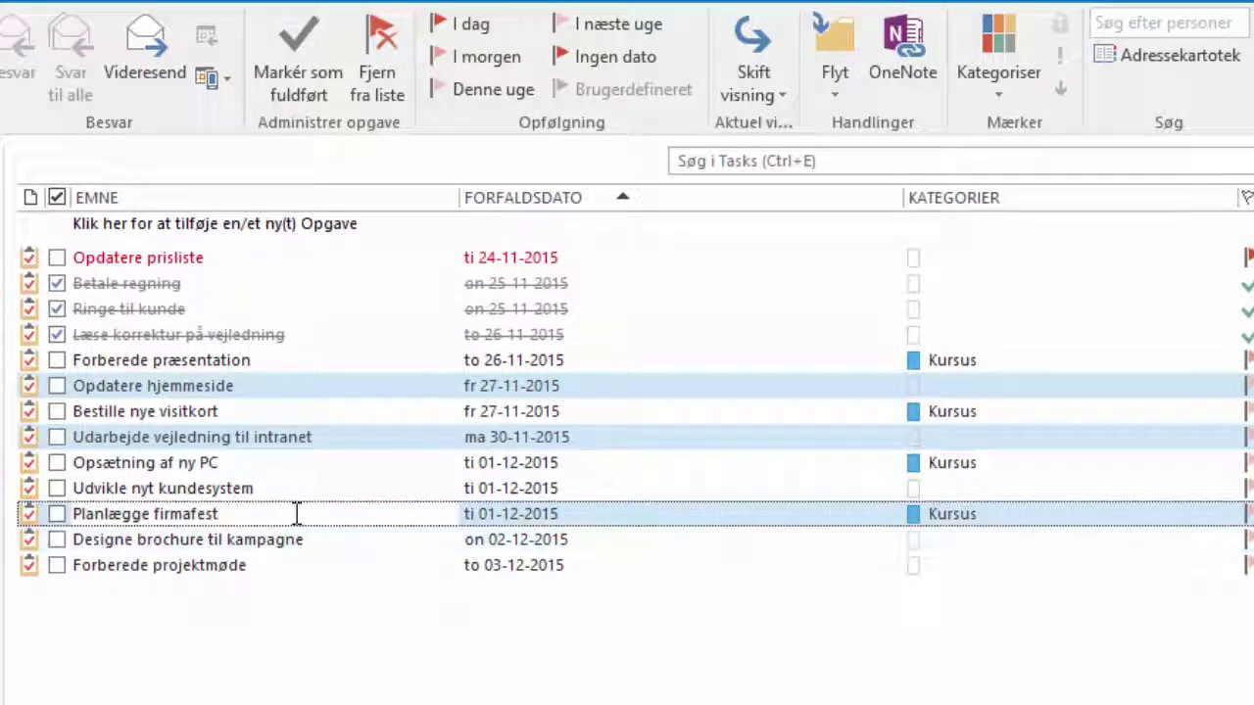
{"action": "left_click", "coordinate": [296, 512], "text": "ctrl"}
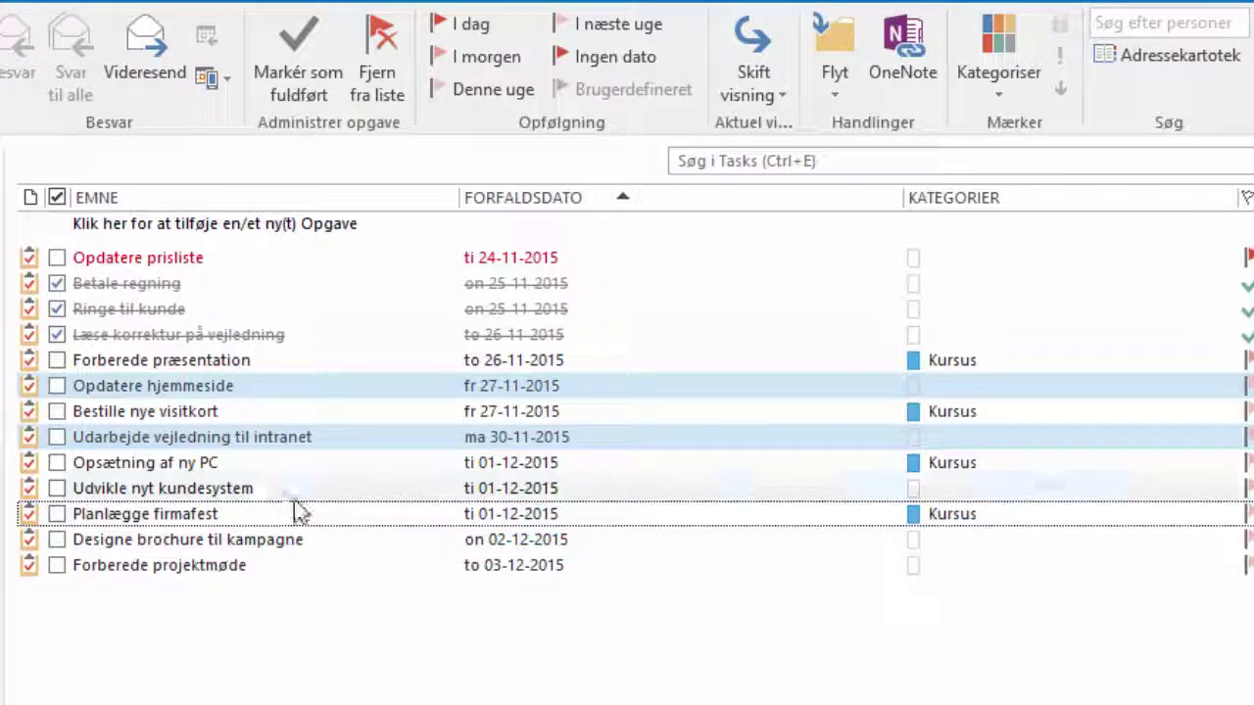
{"action": "left_click", "coordinate": [294, 390]}
Assign Projekter to Opdatere hjemmeside, Udarbejde vejledning til intranet, Udvikle nyt kundesystem, Forberede projektmøde; sort by category.
{"action": "left_click", "coordinate": [293, 438], "text": "ctrl"}
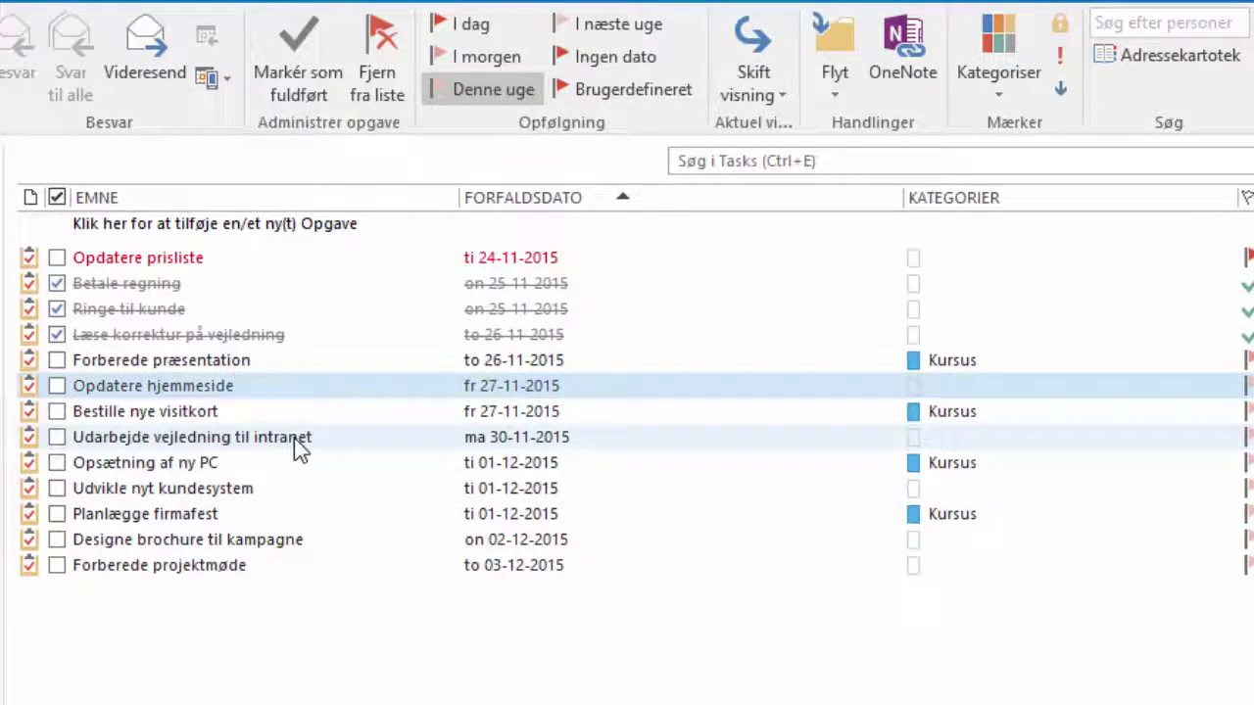
{"action": "left_click", "coordinate": [292, 488], "text": "ctrl"}
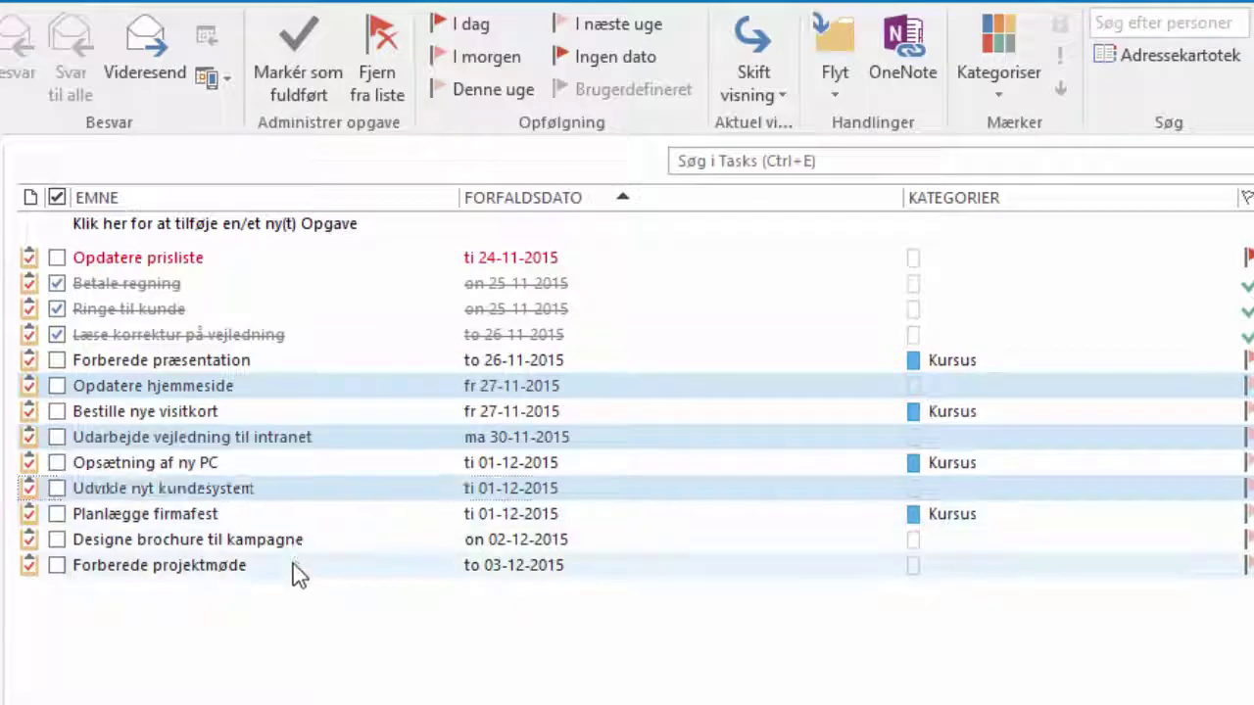
{"action": "left_click", "coordinate": [293, 565], "text": "ctrl"}
{"action": "left_click", "coordinate": [996, 96]}
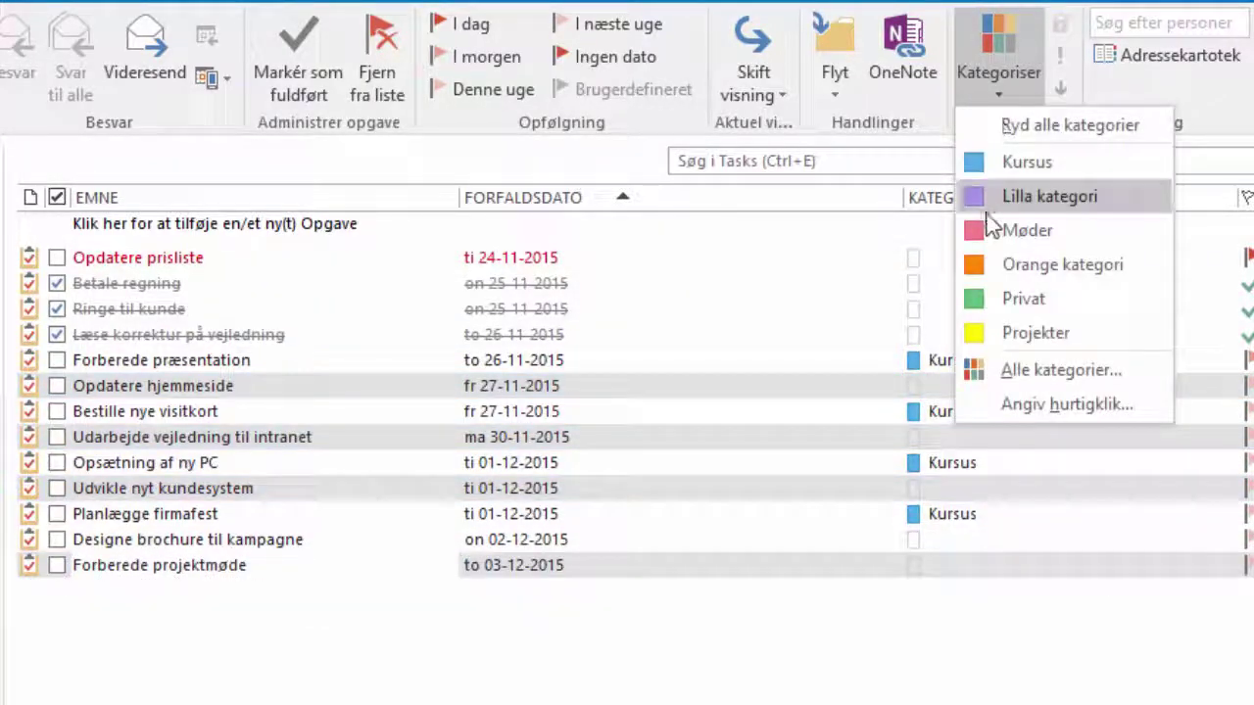
{"action": "left_click", "coordinate": [1023, 333]}
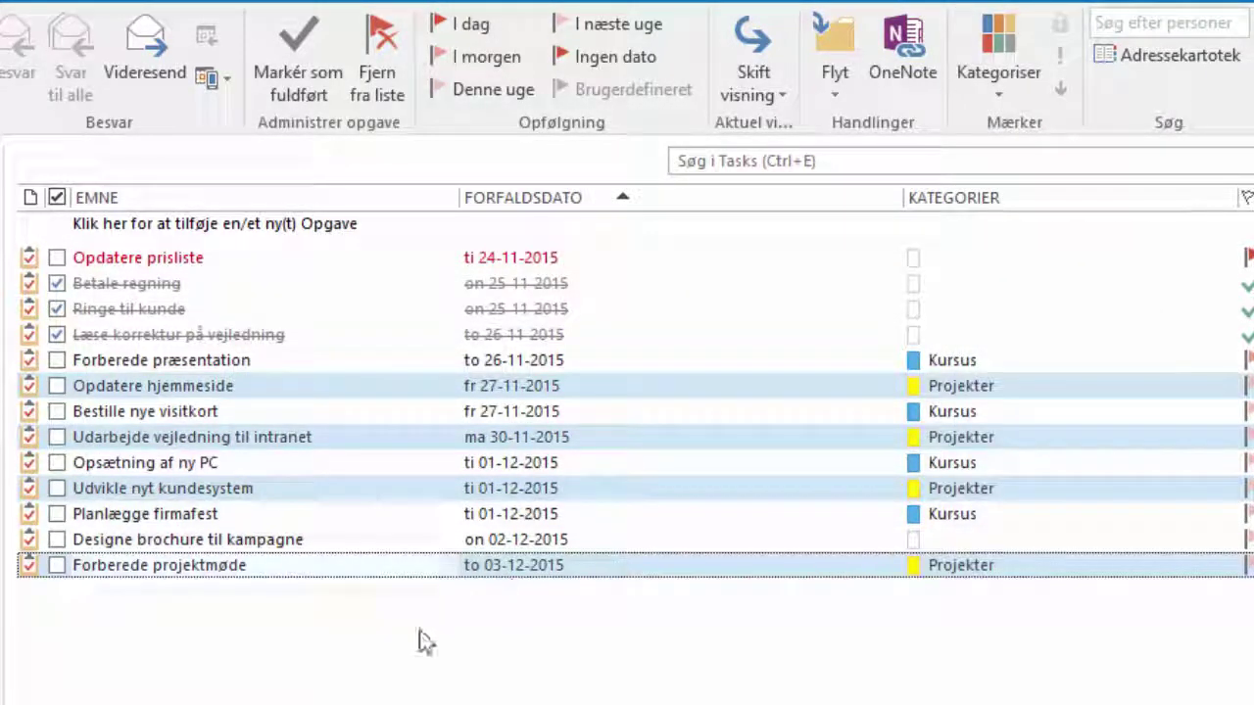
{"action": "left_click", "coordinate": [365, 572]}
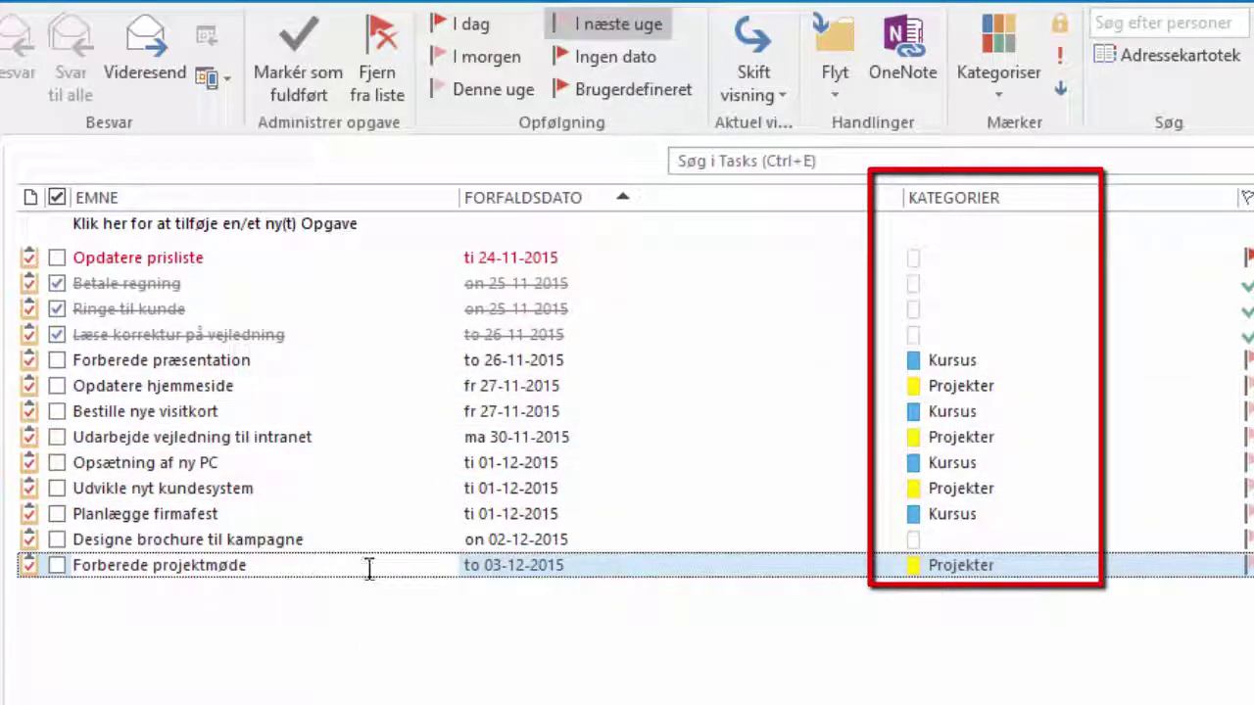
{"action": "left_click", "coordinate": [963, 198]}
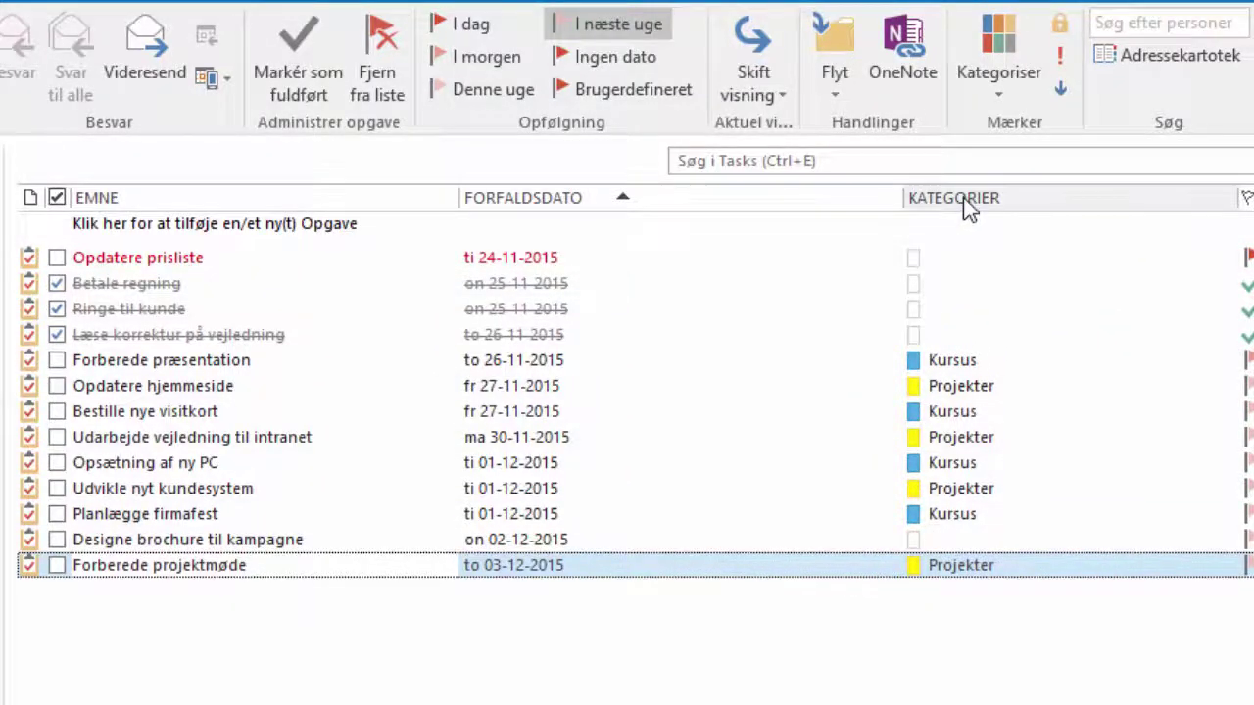